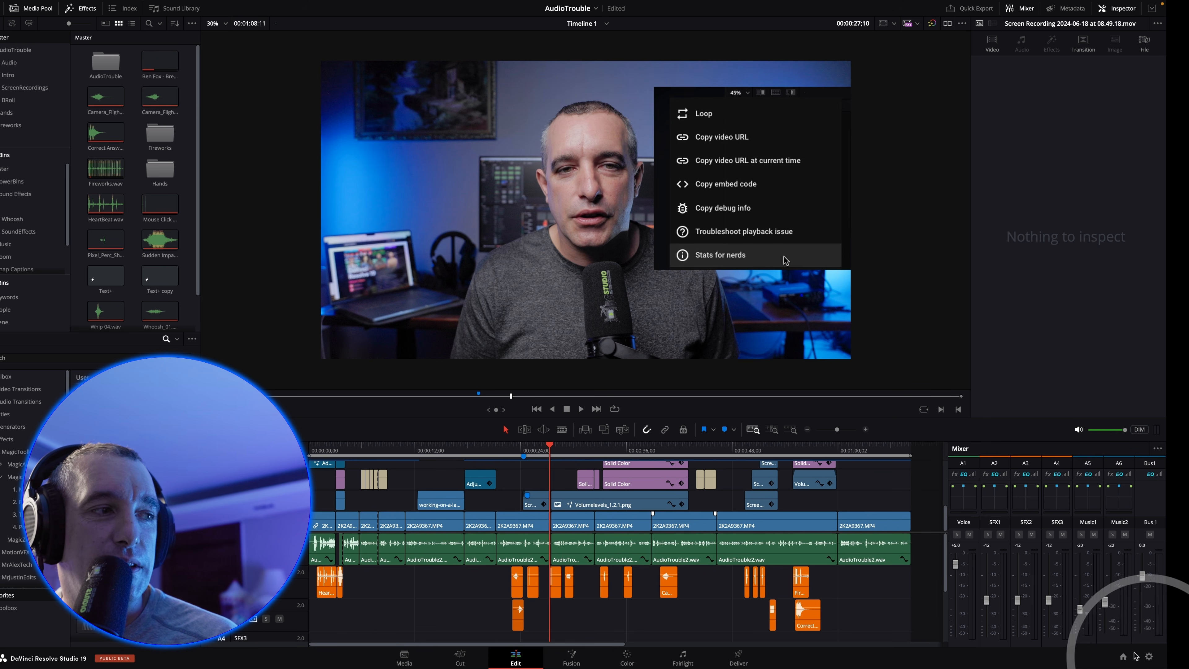
# Check the target loudness level in the project's Fairlight audio metering settings, and close the settings without saving
pyautogui.click(1149, 658)
pyautogui.click(391, 78)
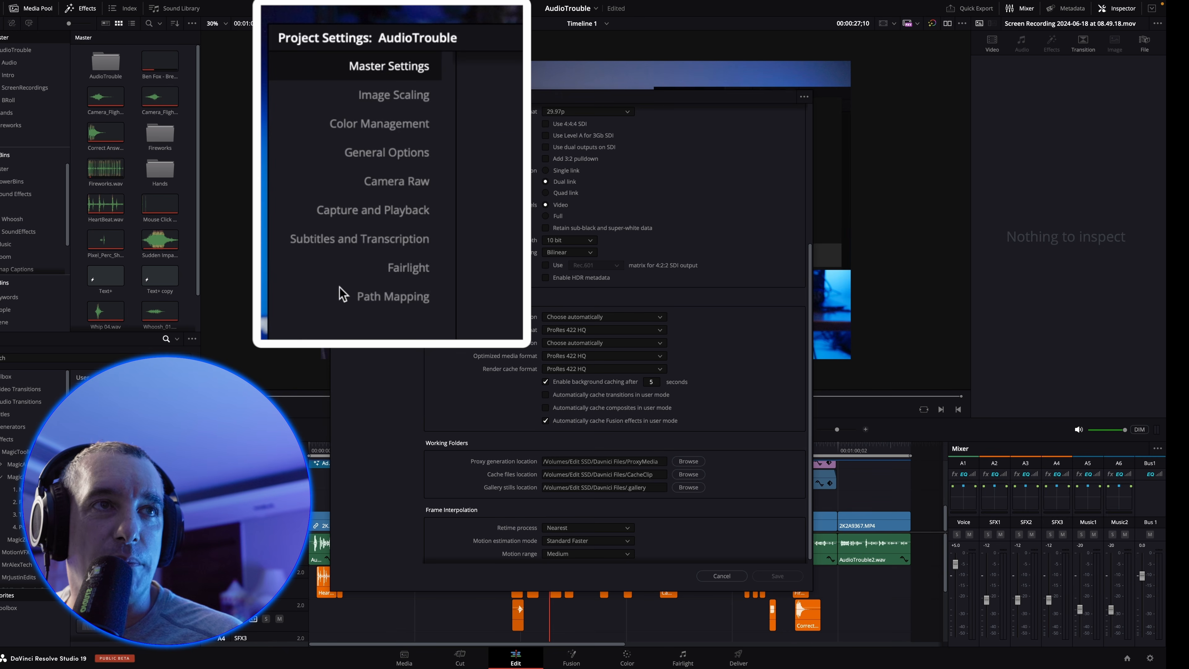
pyautogui.click(390, 211)
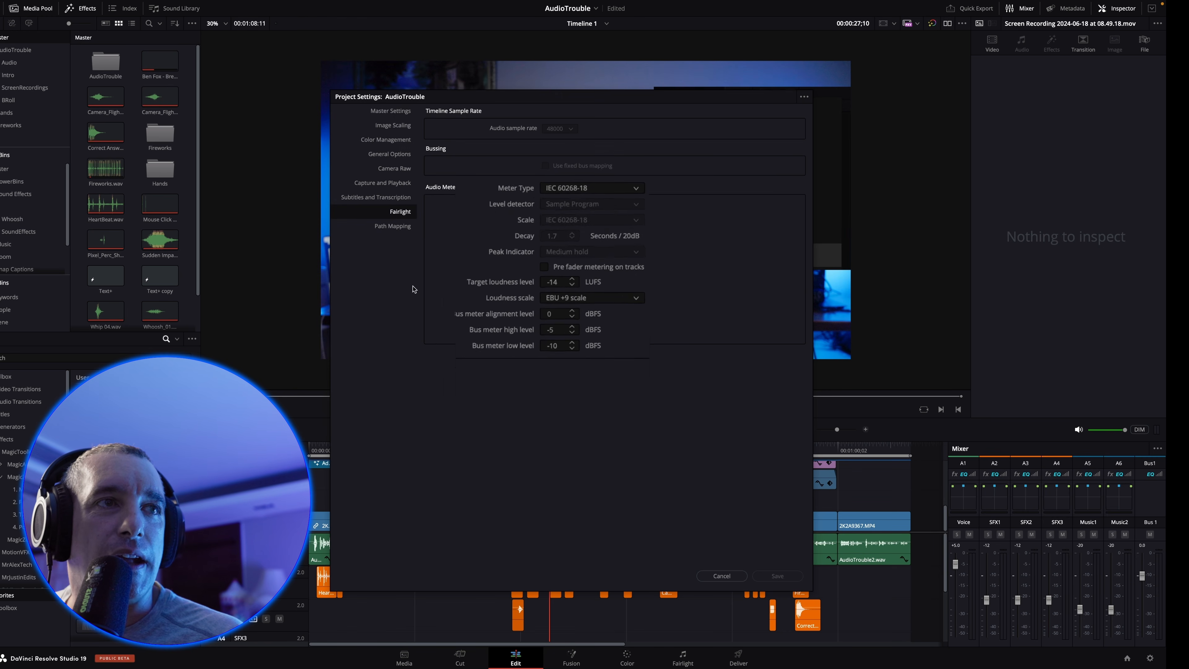
pyautogui.click(559, 284)
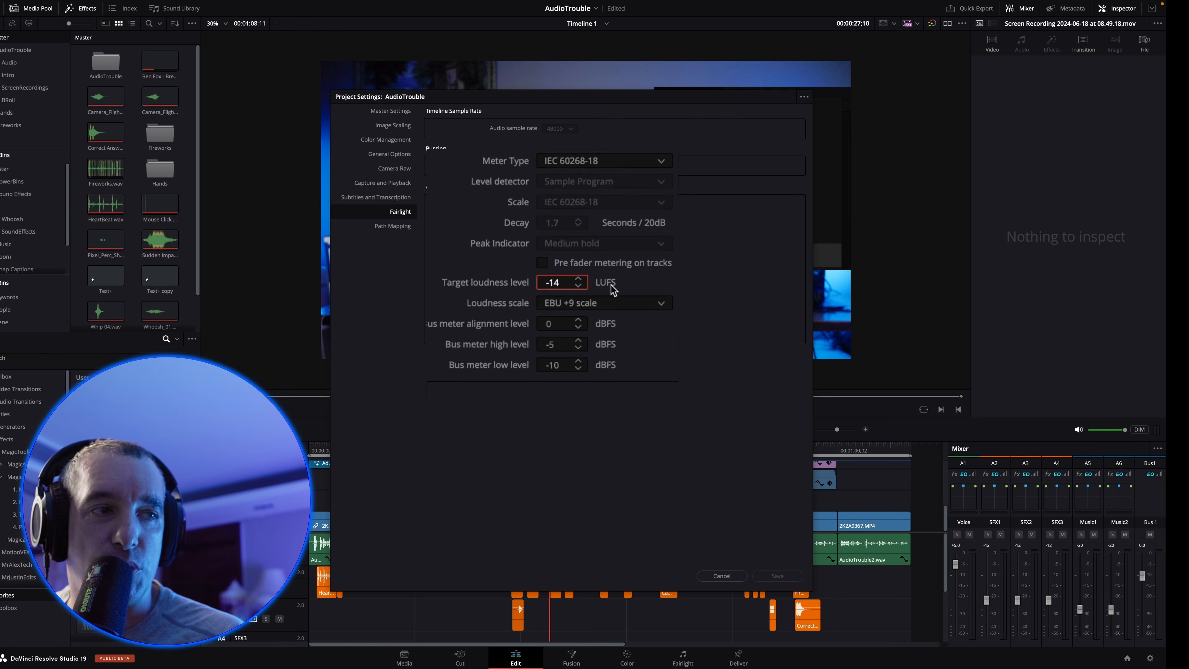
pyautogui.click(723, 577)
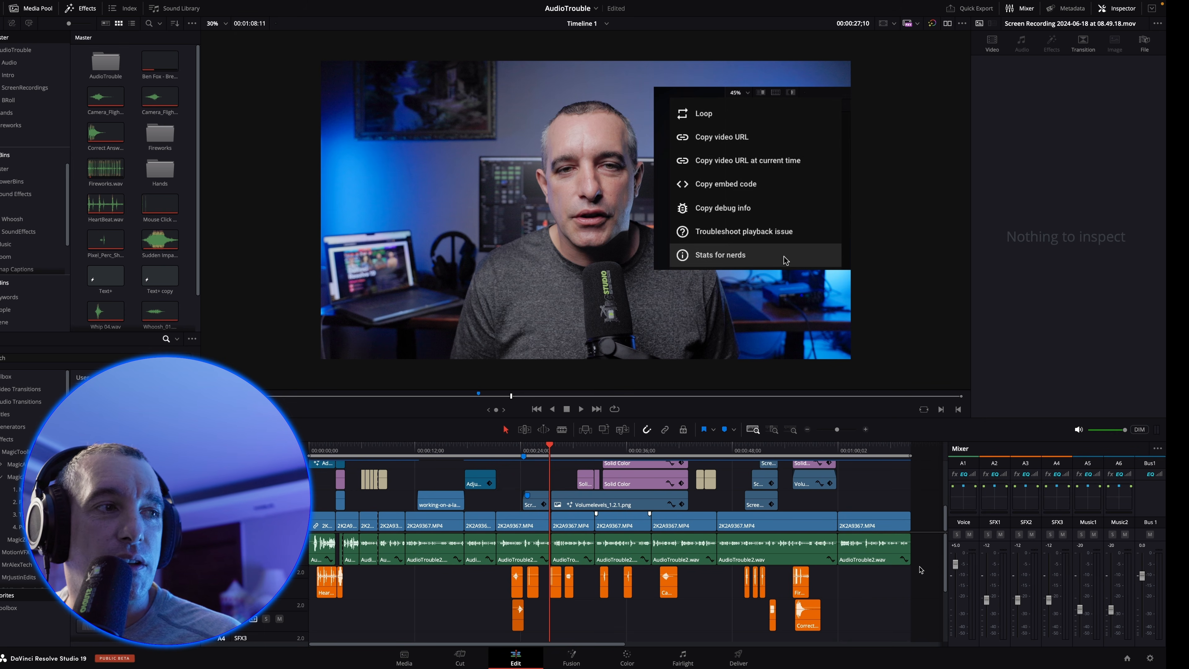
# Normalize the audio levels of all clips on the Voice track, using the YouTube normalization mode with independent levels
pyautogui.moveTo(922, 553); pyautogui.dragTo(326, 549)
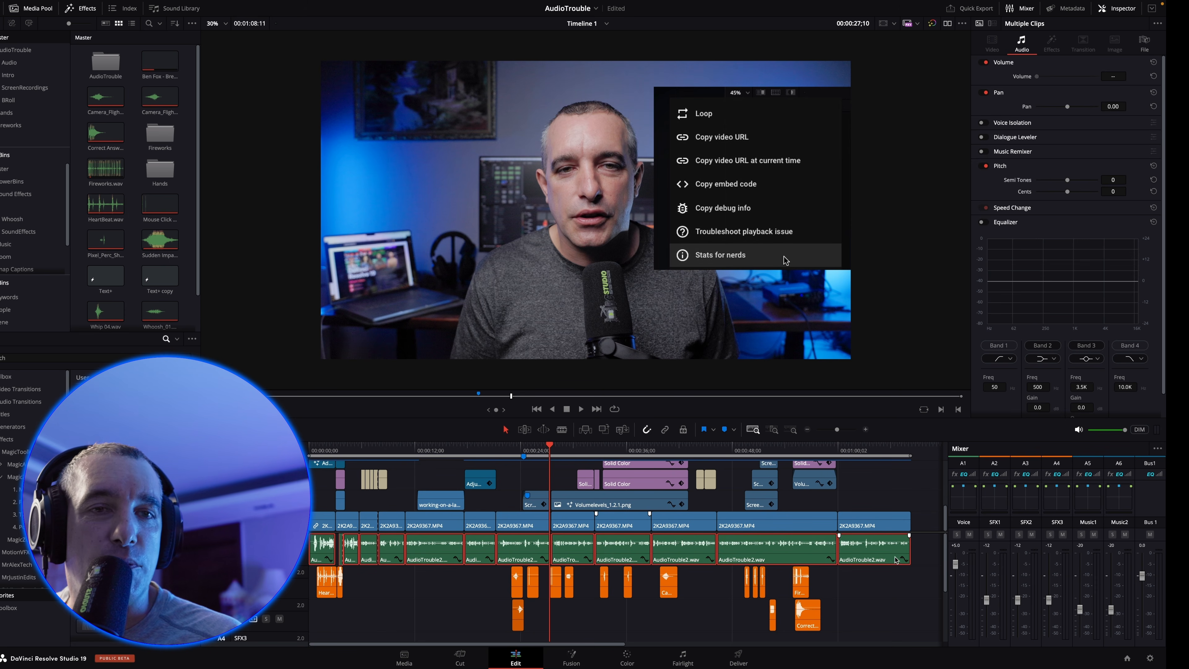
pyautogui.rightClick(875, 557)
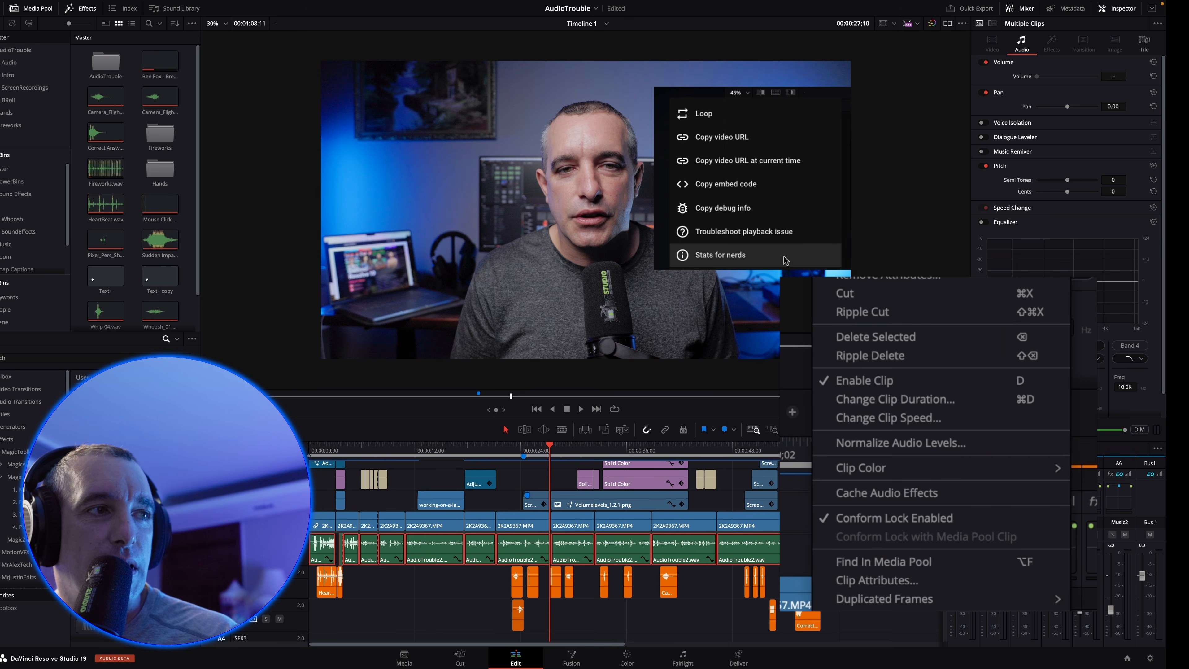
pyautogui.click(897, 444)
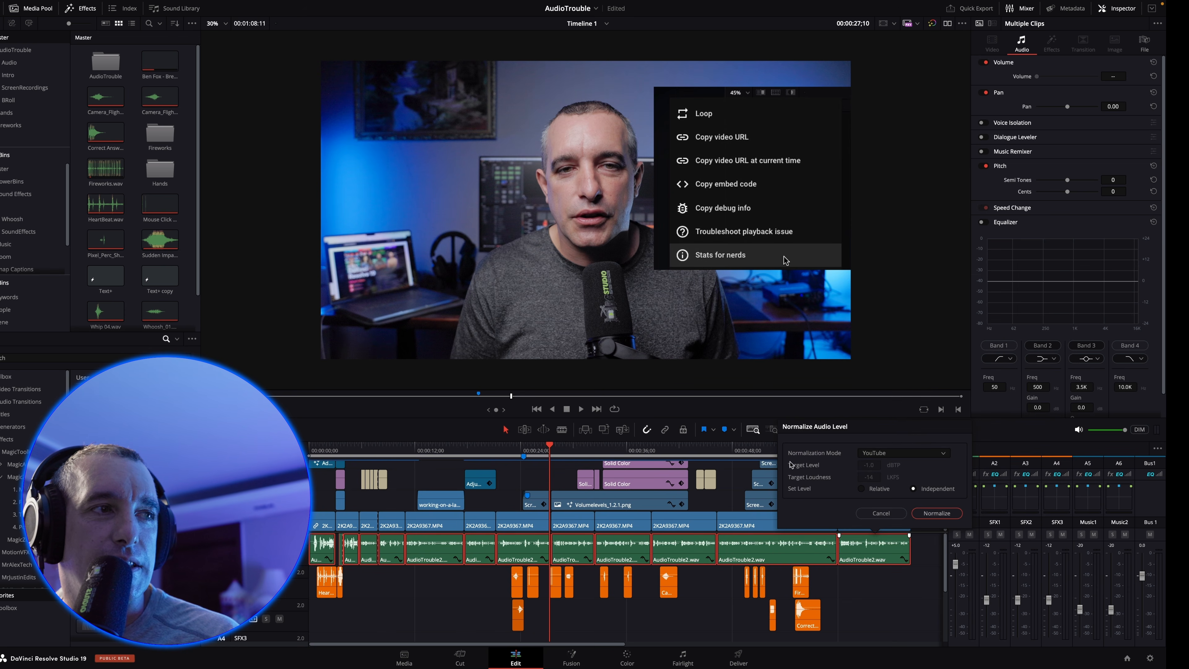
pyautogui.click(888, 460)
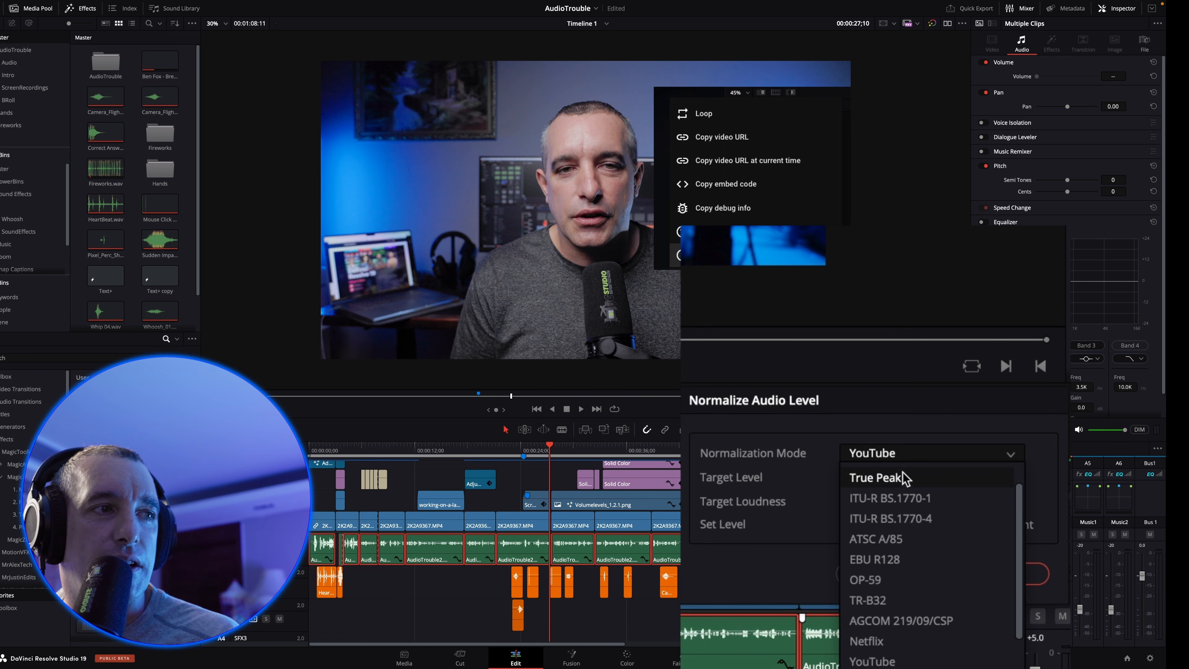
pyautogui.scroll(1, 905, 478)
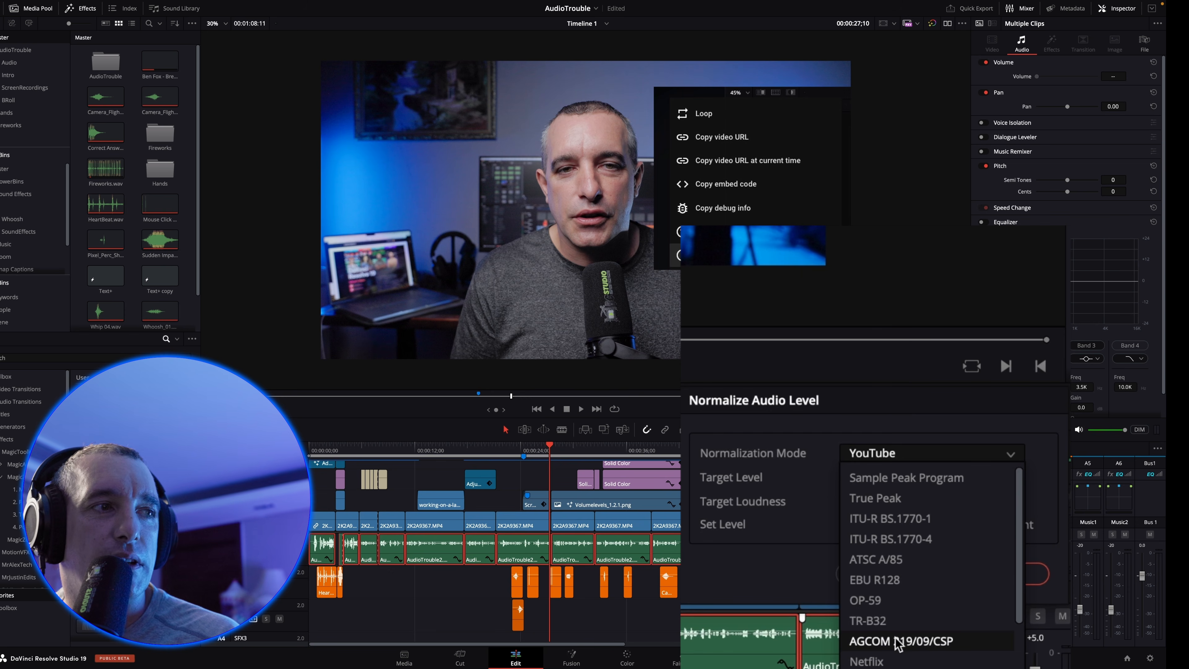
pyautogui.scroll(-1, 896, 653)
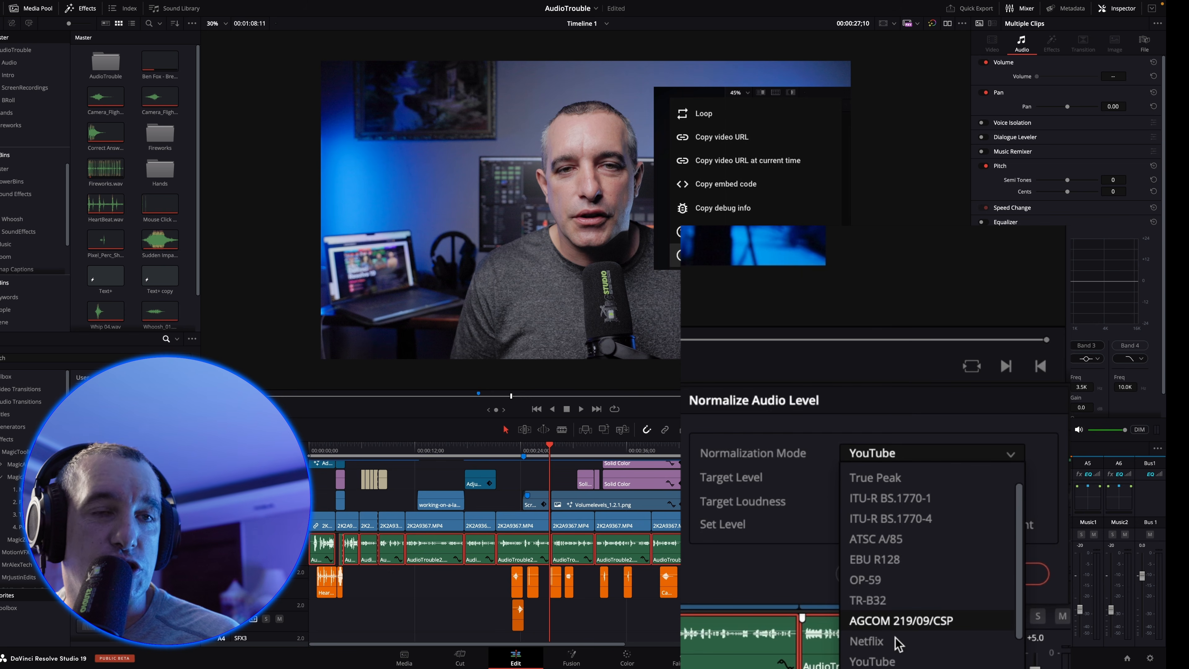
pyautogui.click(886, 658)
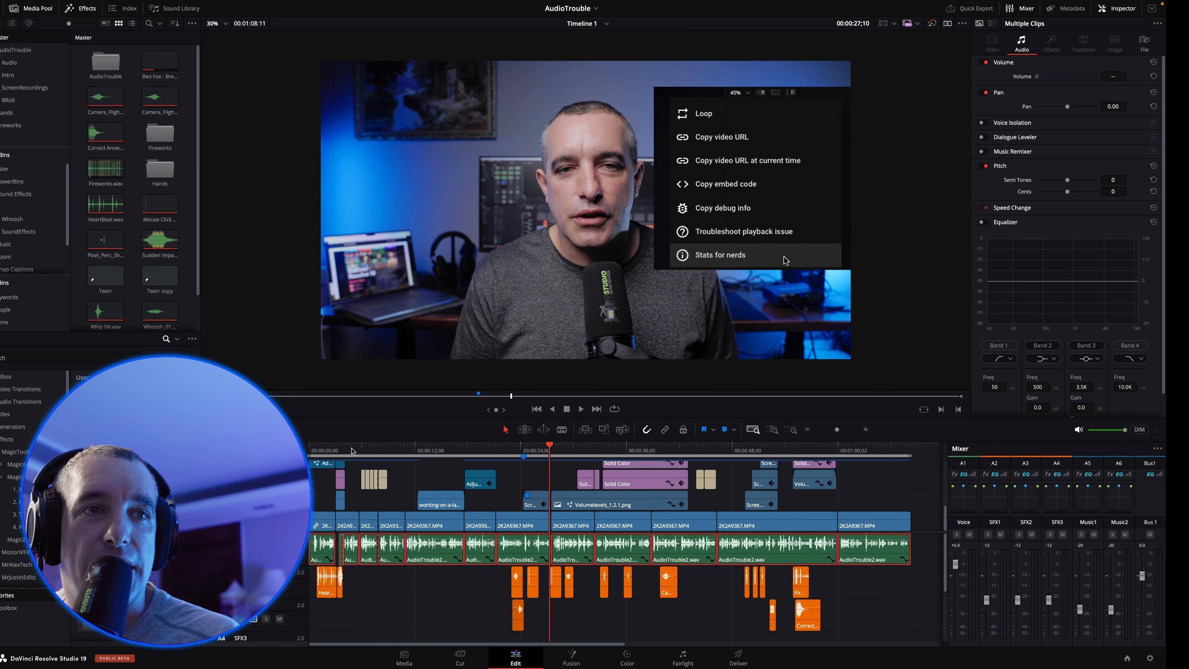
# Normalize all sound-effect clips on the SFX1 and SFX2 tracks, using the YouTube normalization mode with independent levels
pyautogui.click(340, 451)
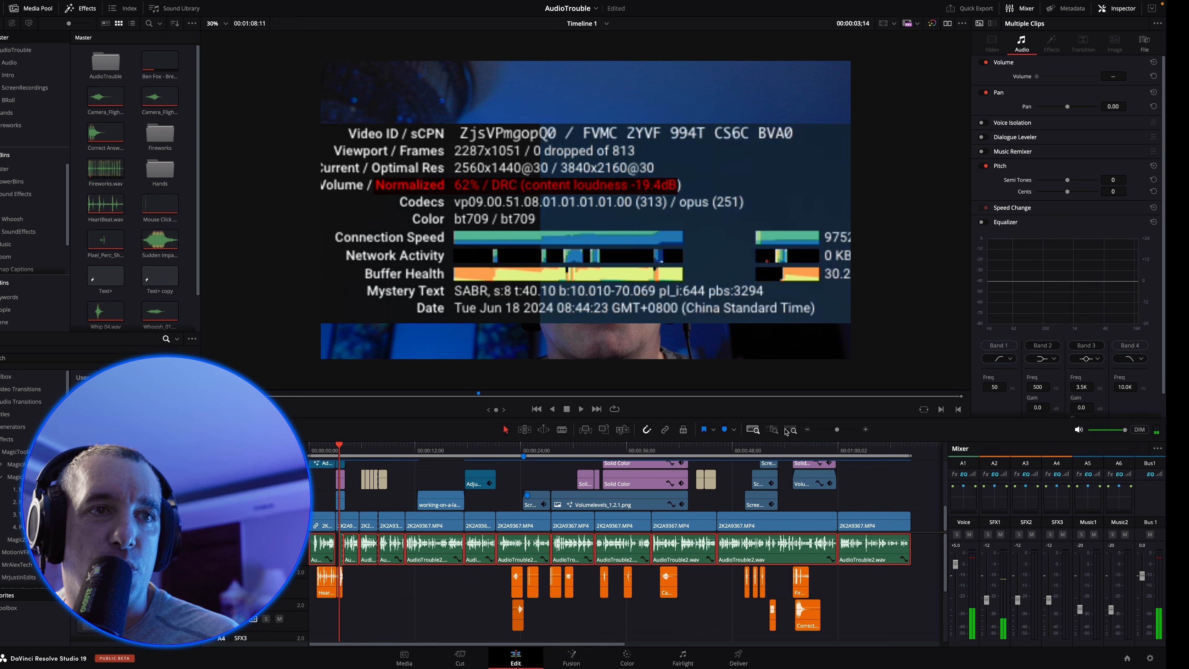
pyautogui.click(775, 430)
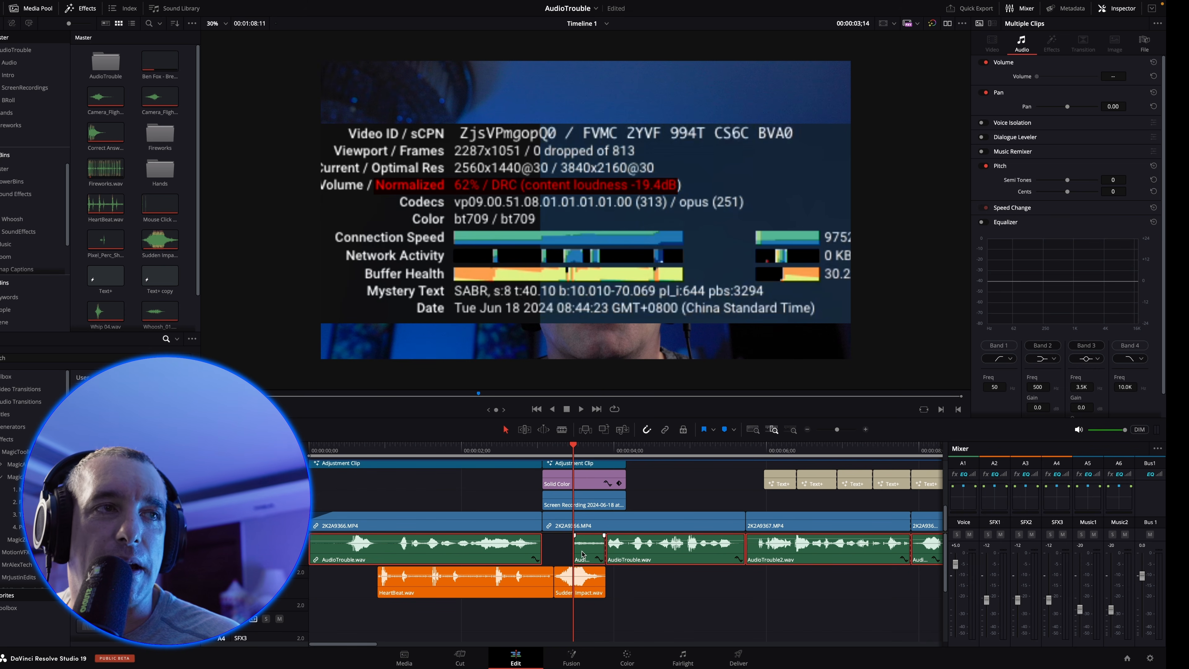
pyautogui.click(754, 430)
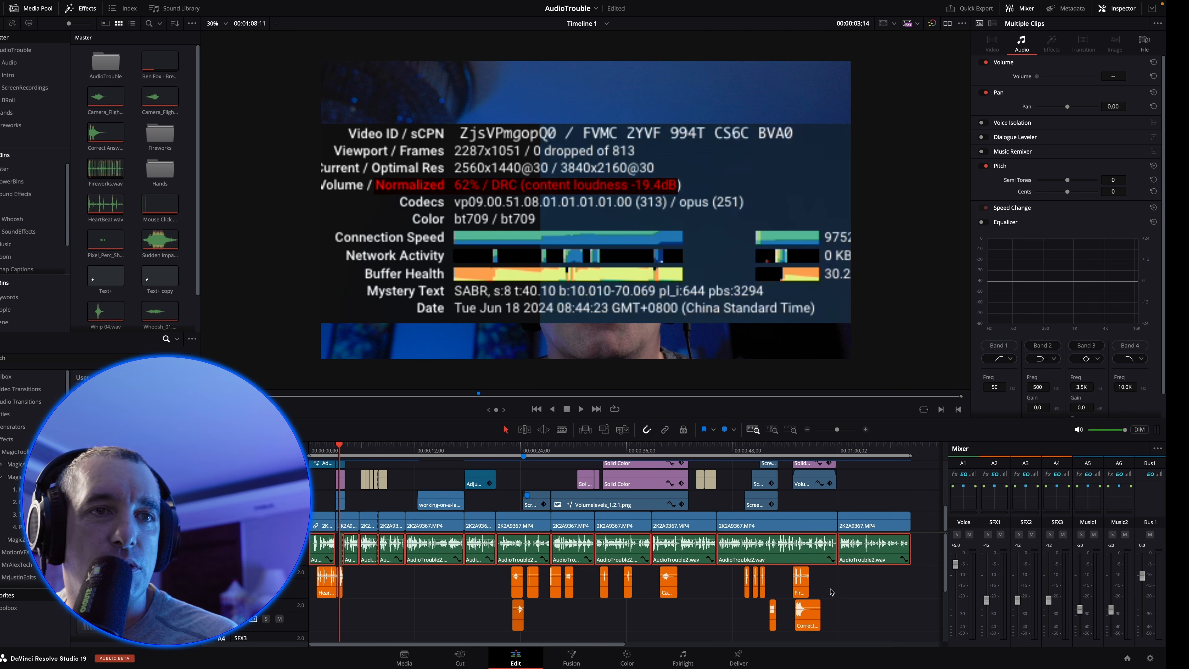
pyautogui.scroll(-1, 831, 592)
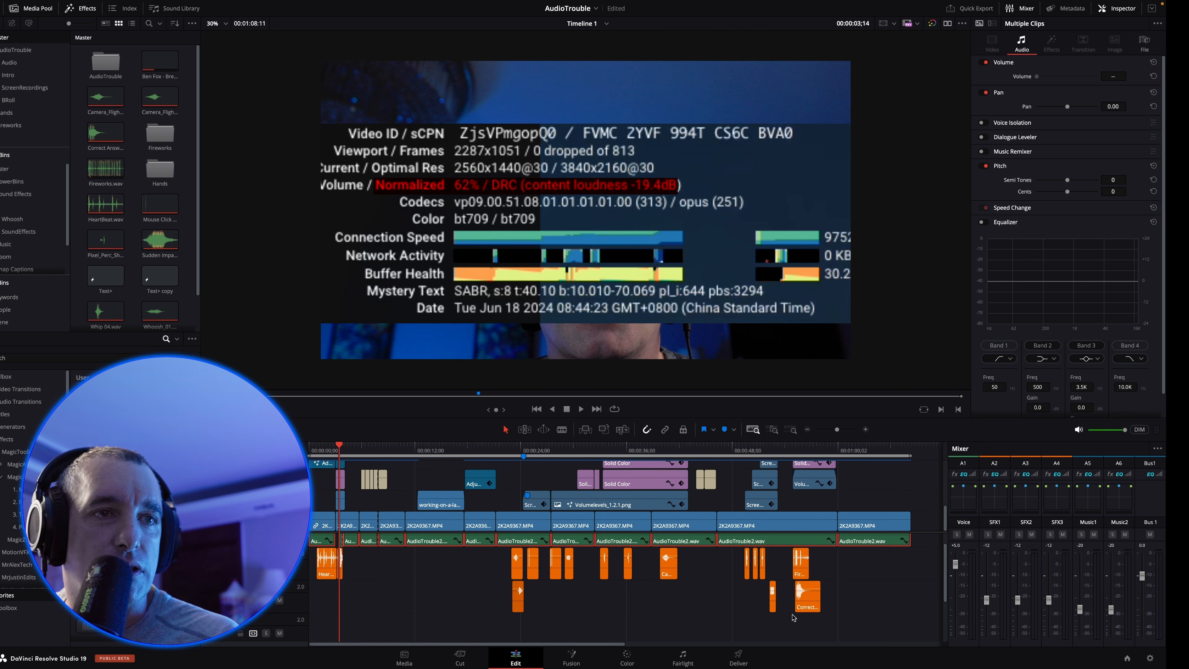
pyautogui.moveTo(885, 603); pyautogui.dragTo(325, 560)
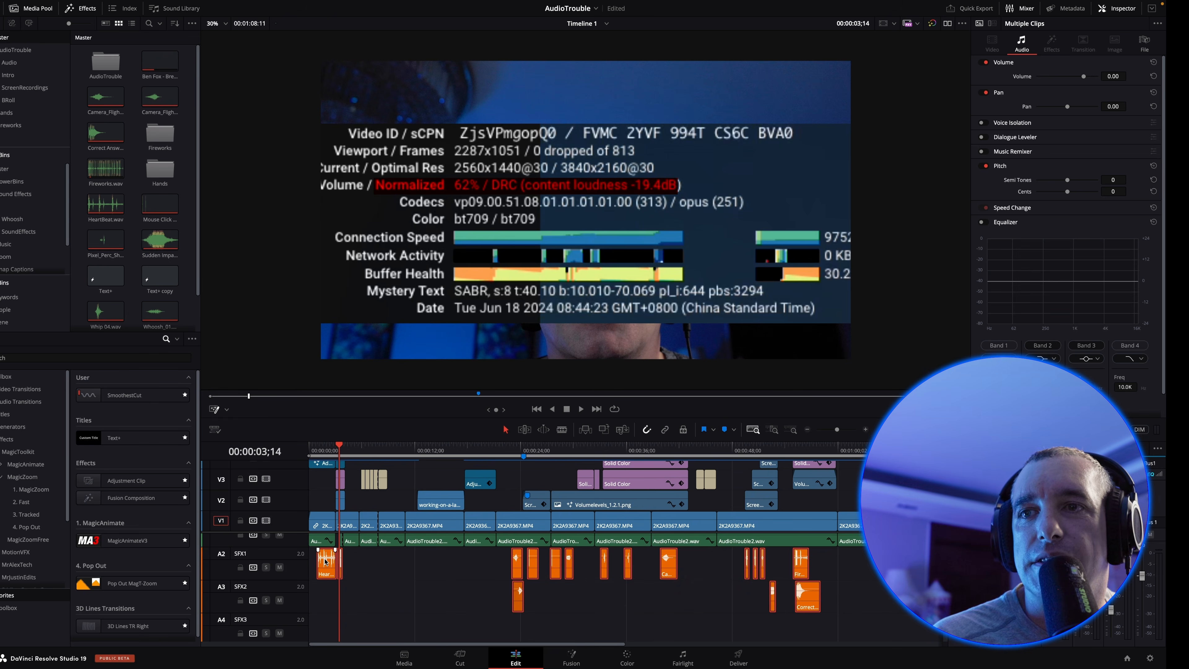
pyautogui.rightClick(325, 560)
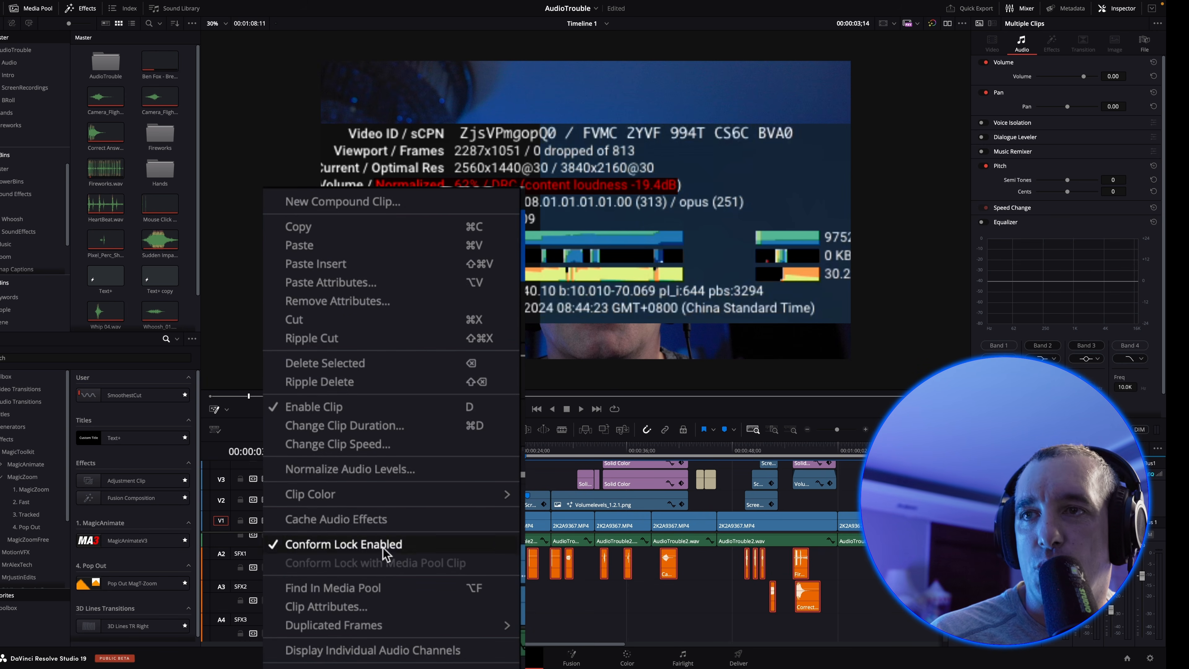
pyautogui.click(374, 472)
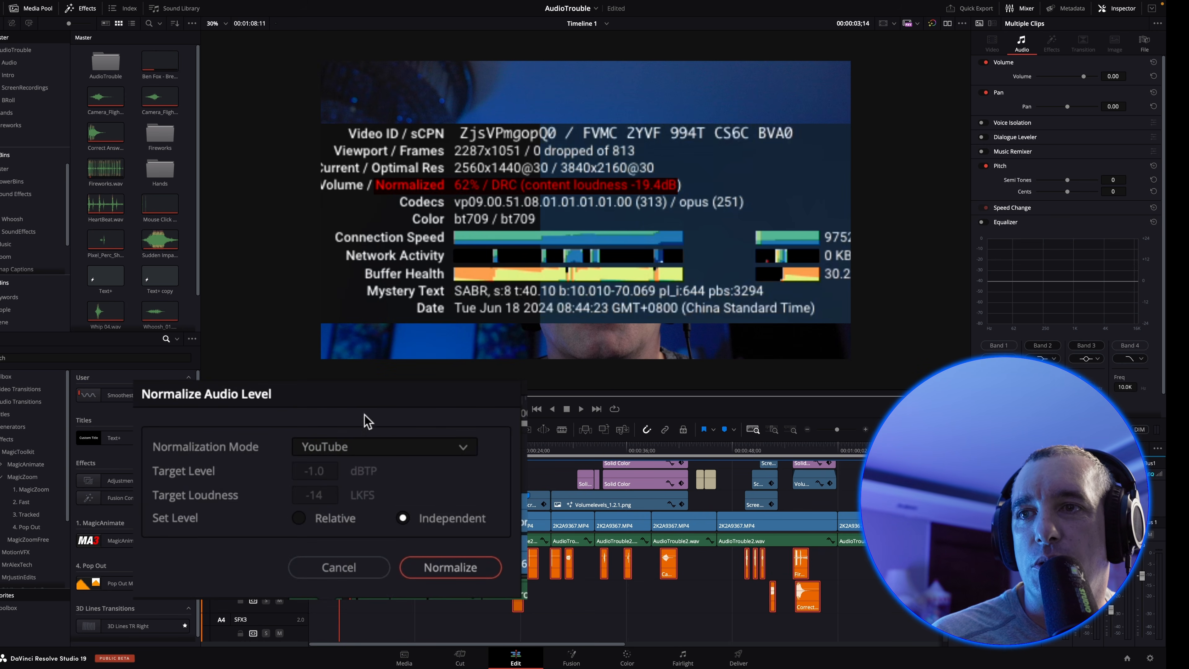
pyautogui.click(465, 574)
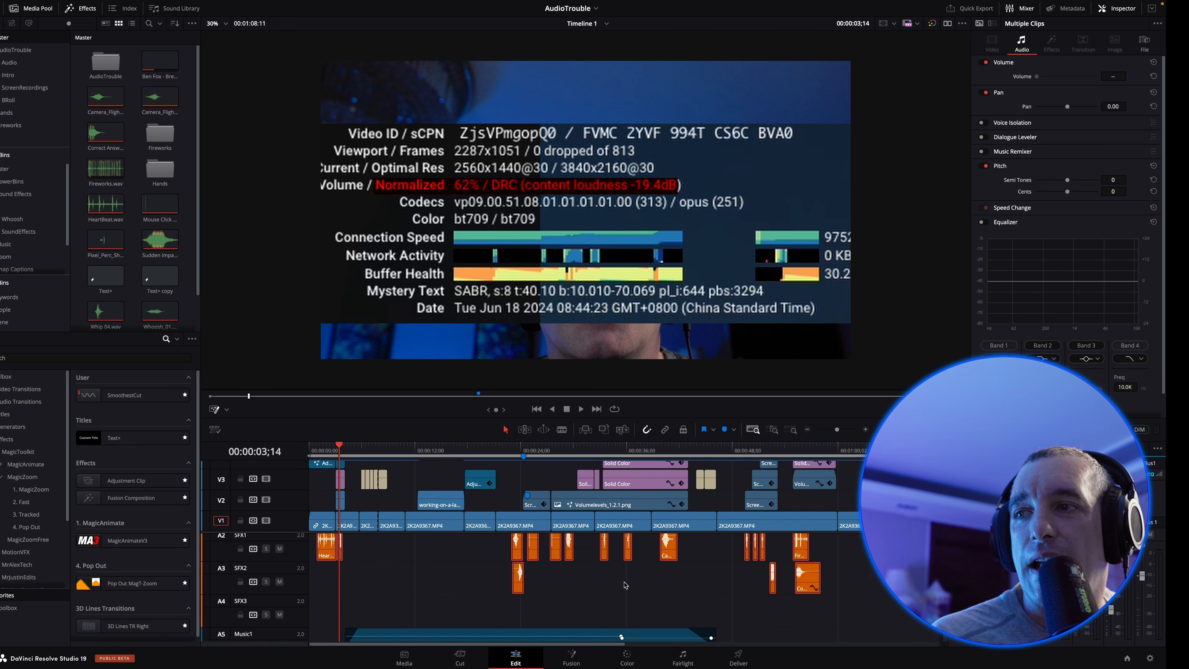
# Normalize the audio levels of the two music clips on the Music1 and Music2 tracks
pyautogui.scroll(-5, 625, 585)
pyautogui.moveTo(933, 616); pyautogui.dragTo(568, 586)
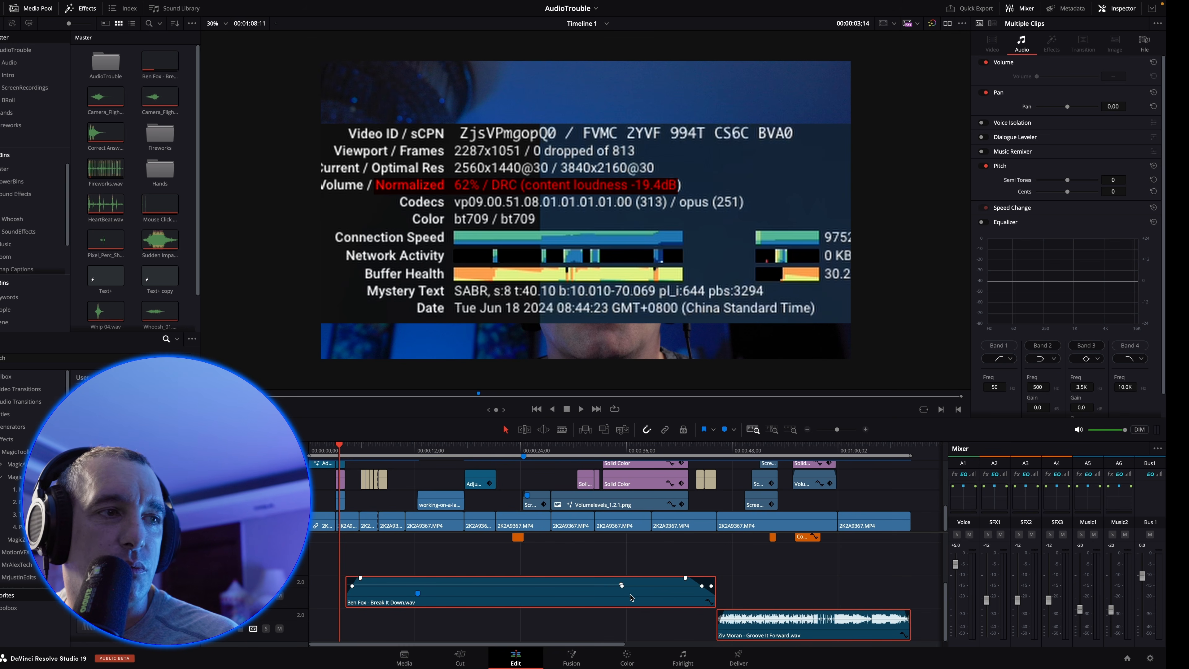
pyautogui.rightClick(801, 641)
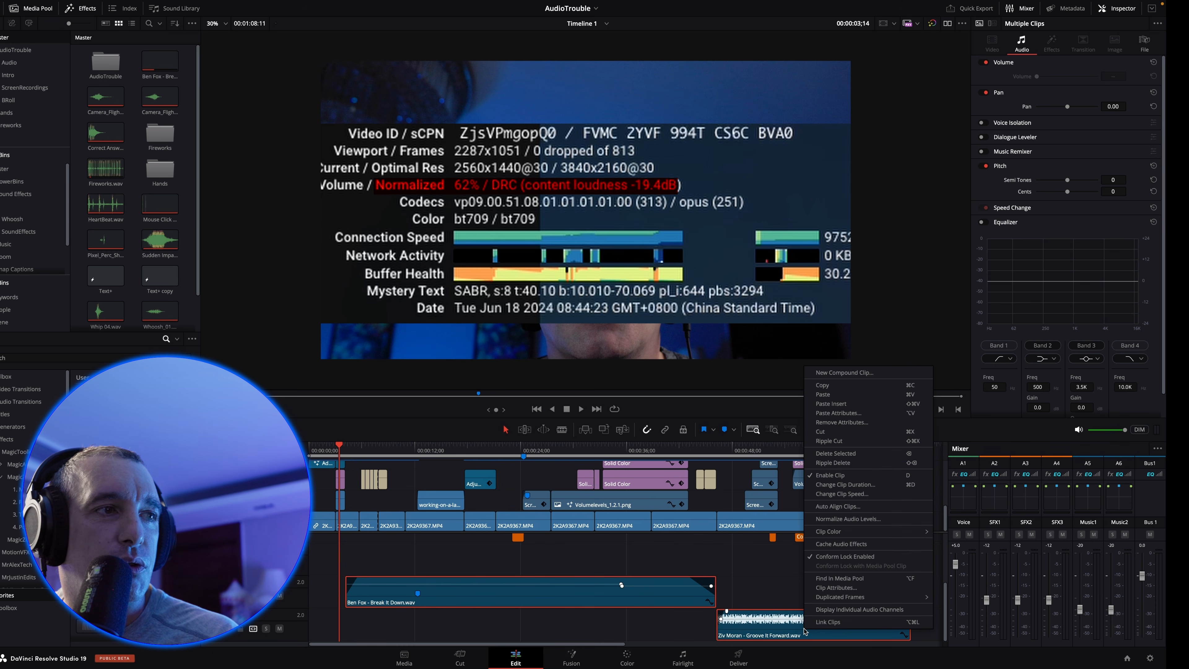
pyautogui.click(850, 519)
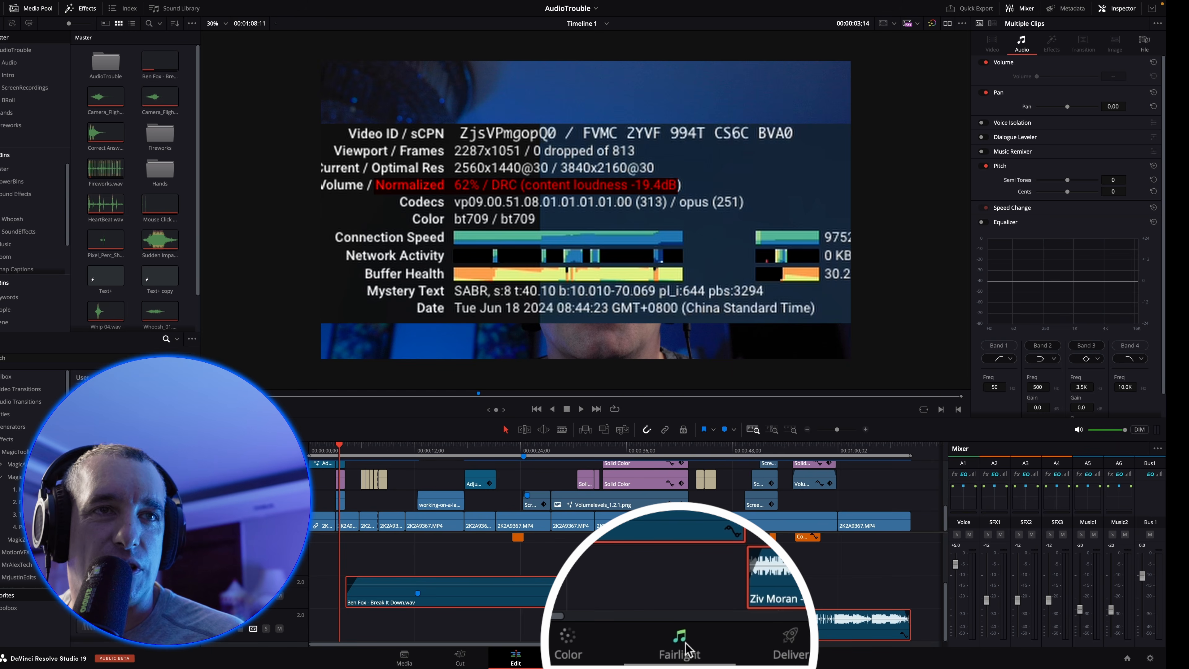
# Bounce the Bus 1 stereo mix to a new track on the Fairlight page
pyautogui.click(686, 648)
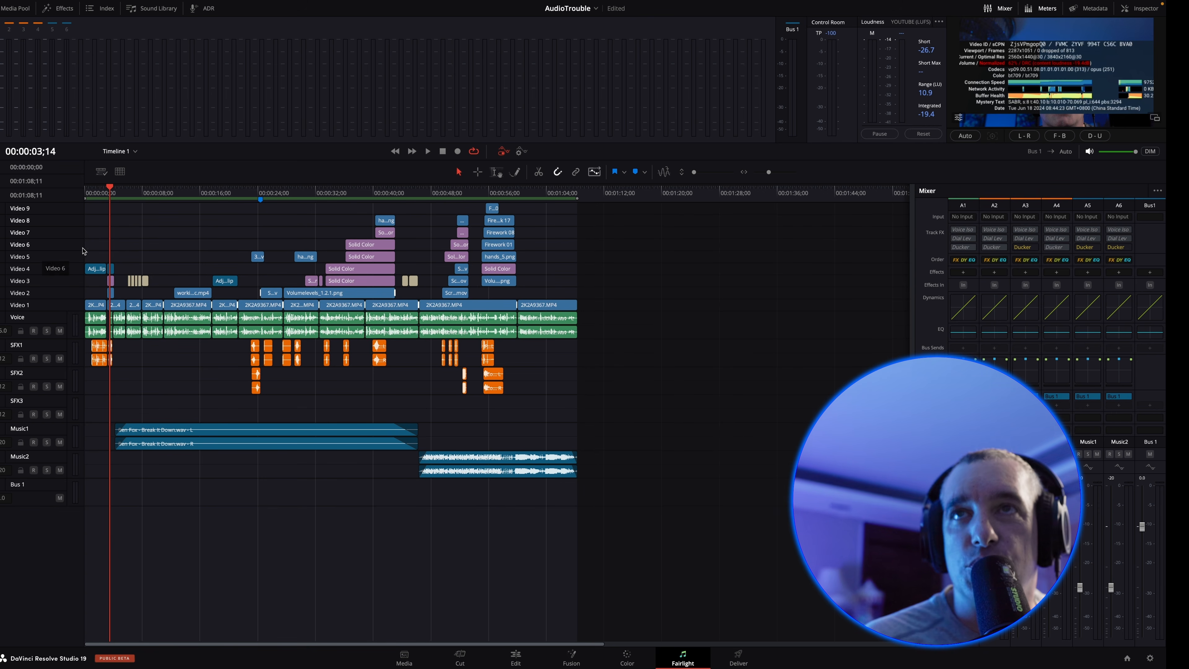
pyautogui.moveTo(135, 2)
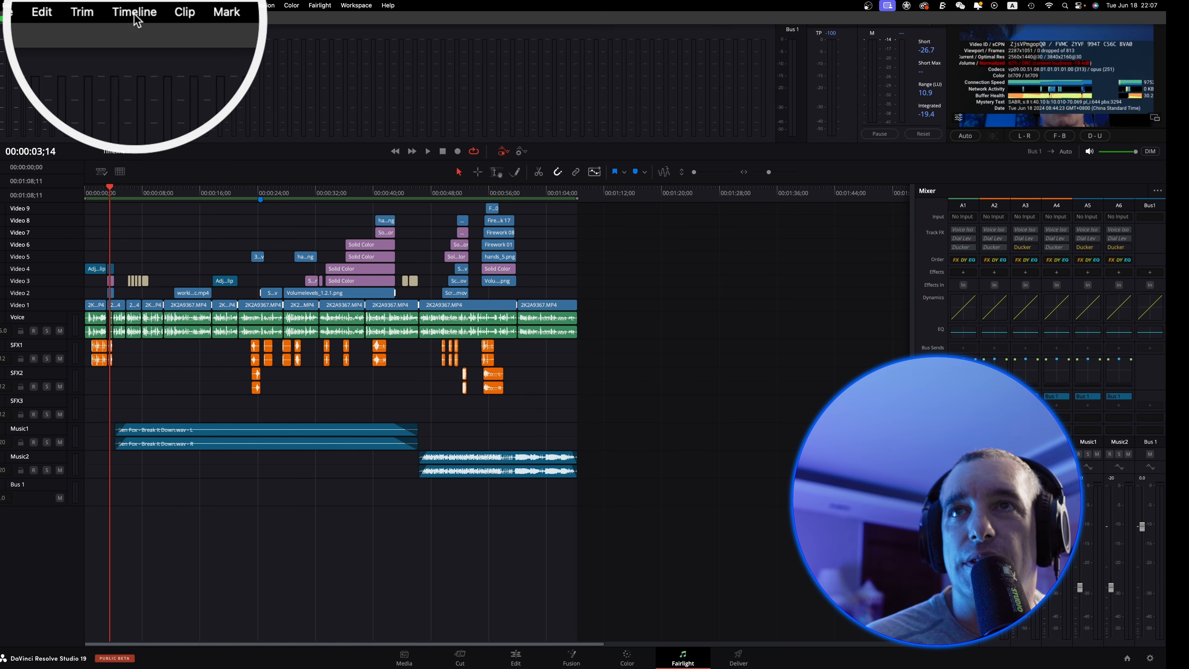
pyautogui.click(134, 14)
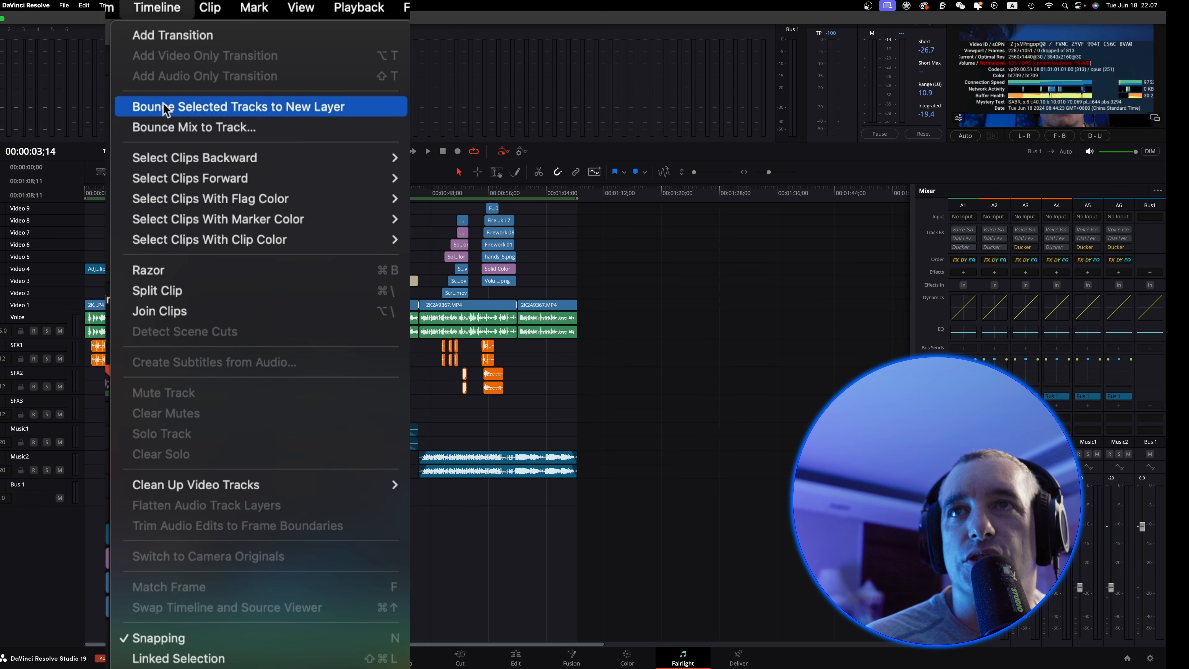
pyautogui.click(276, 129)
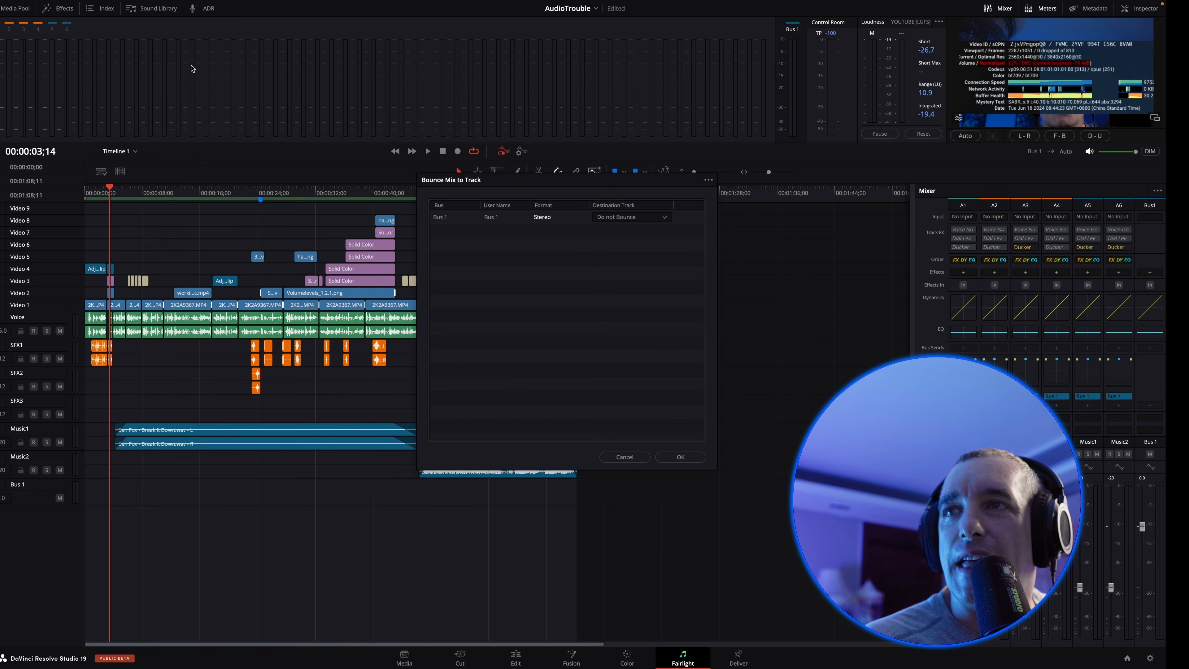
pyautogui.moveTo(538, 182); pyautogui.dragTo(730, 165)
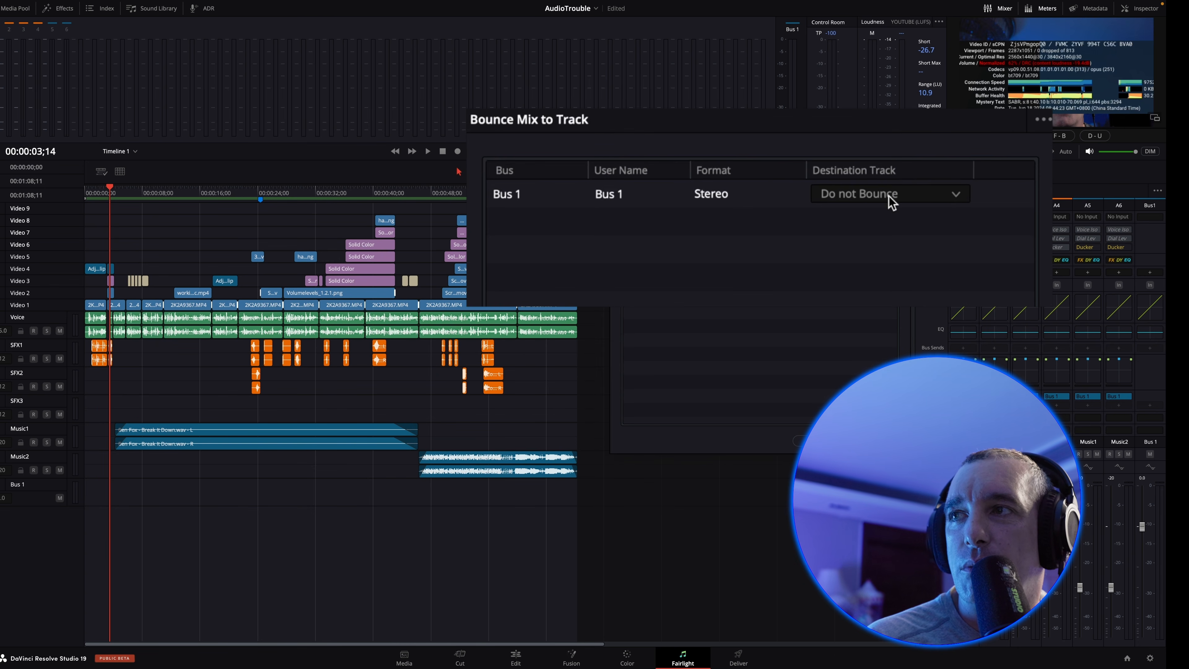
pyautogui.click(888, 196)
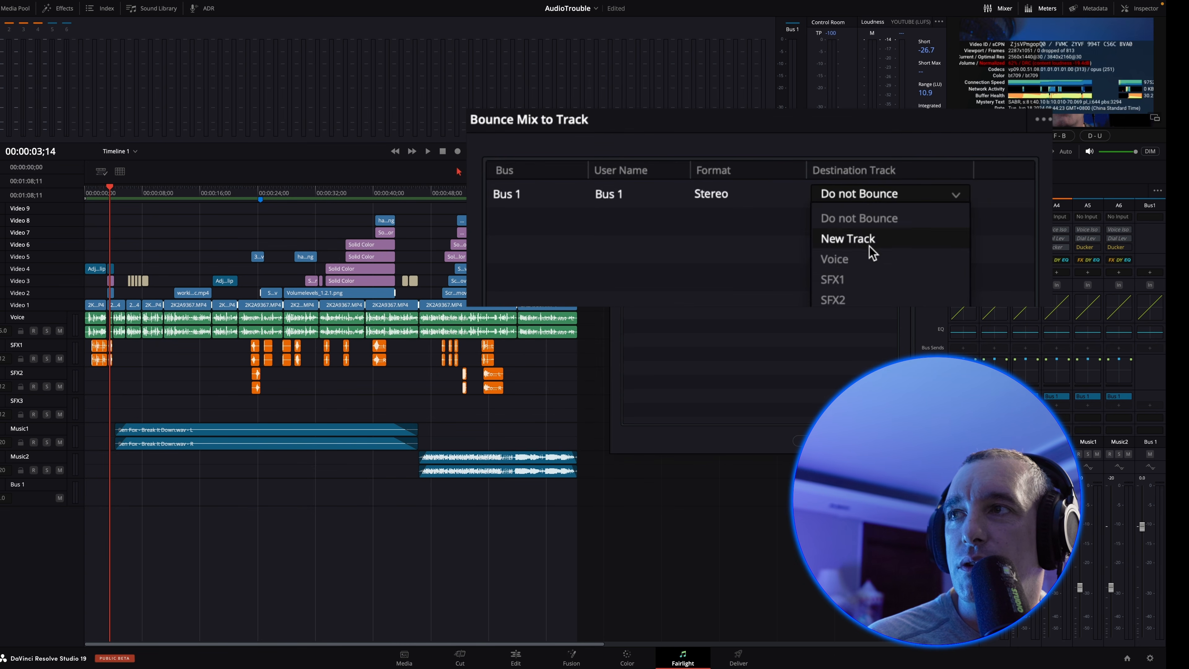
pyautogui.click(850, 242)
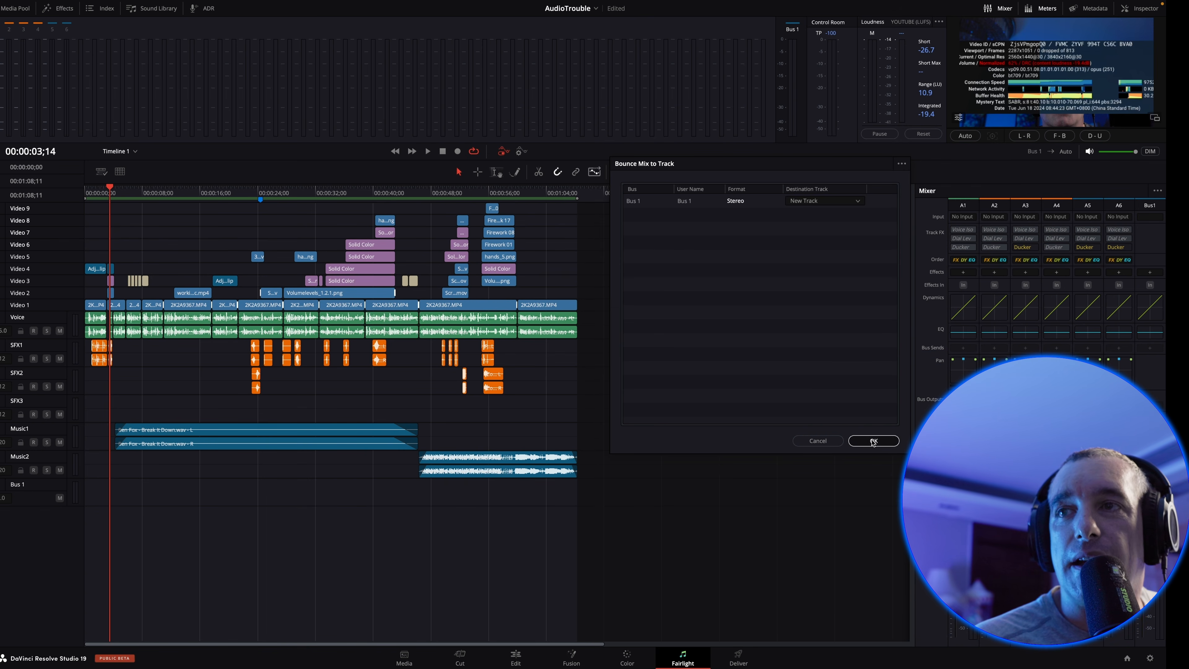
pyautogui.click(872, 440)
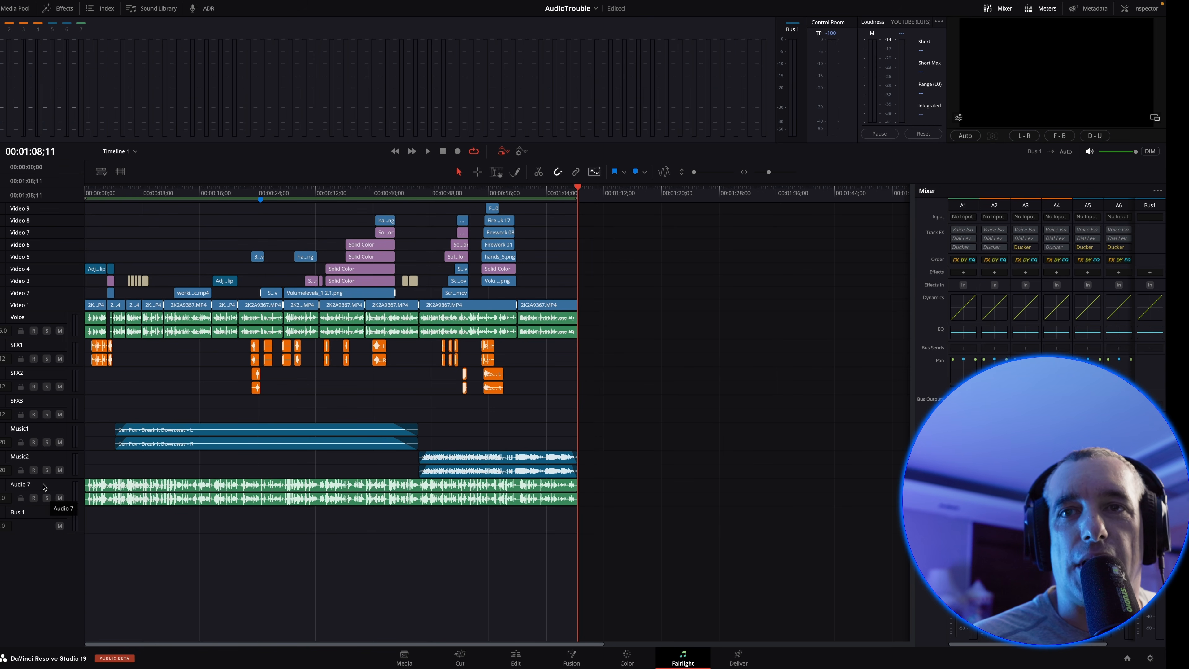
# Rename the newly bounced audio track as Bounce
pyautogui.click(19, 487)
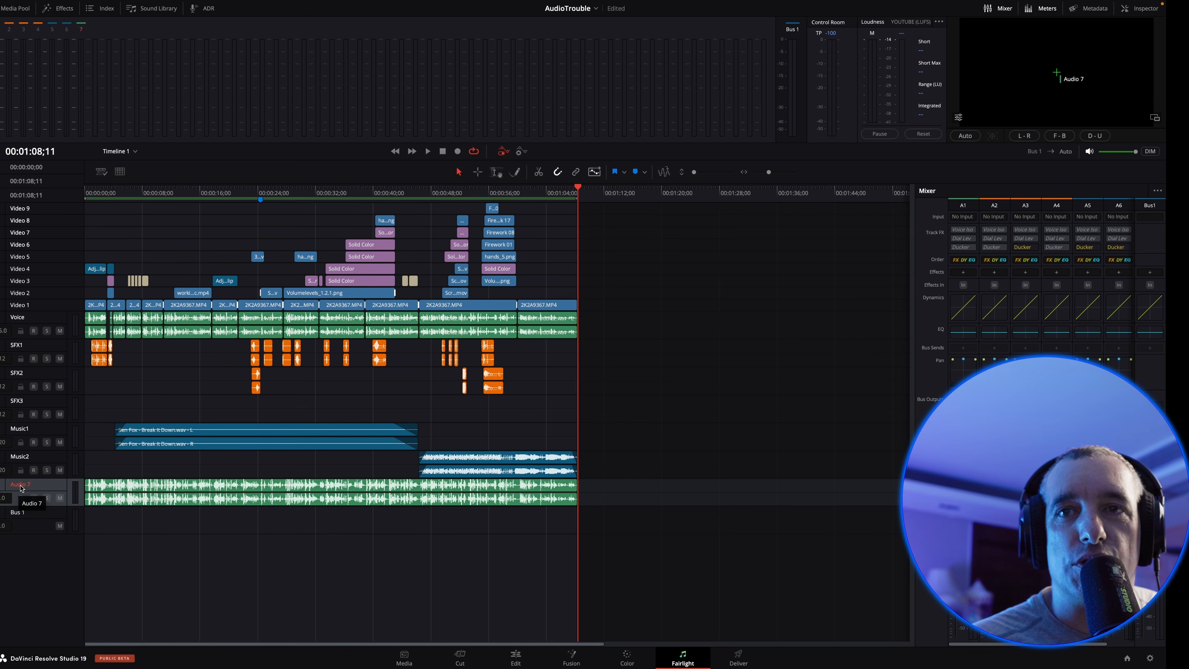
pyautogui.doubleClick(23, 485)
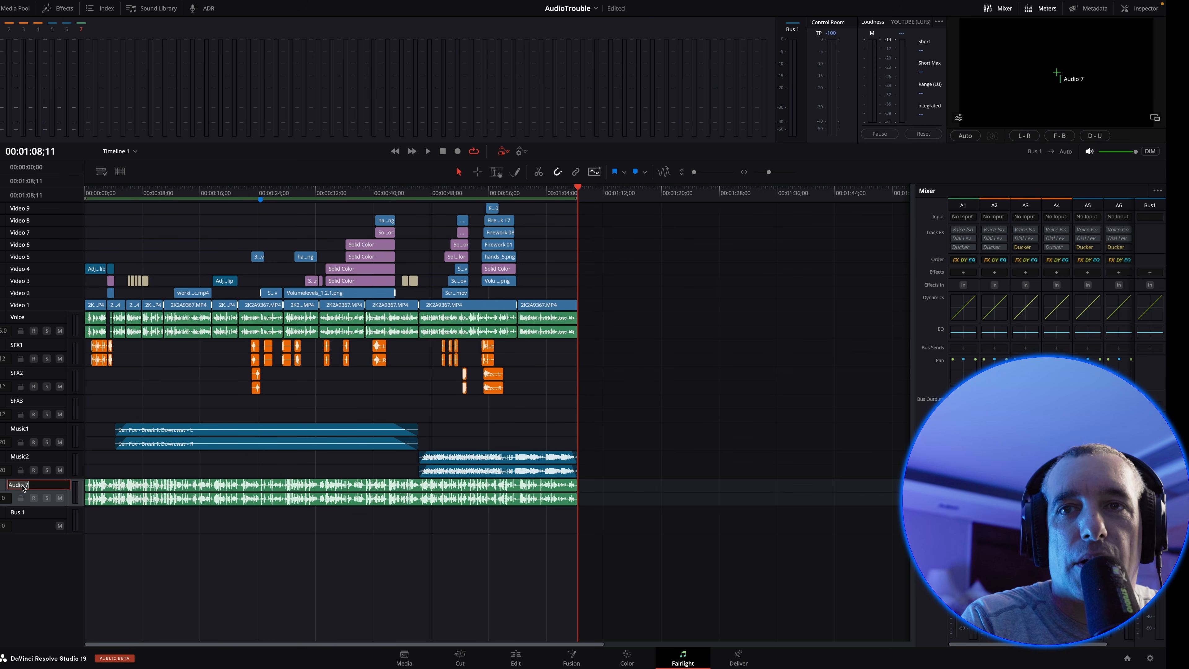
pyautogui.write('Bounce')
pyautogui.press('Return')
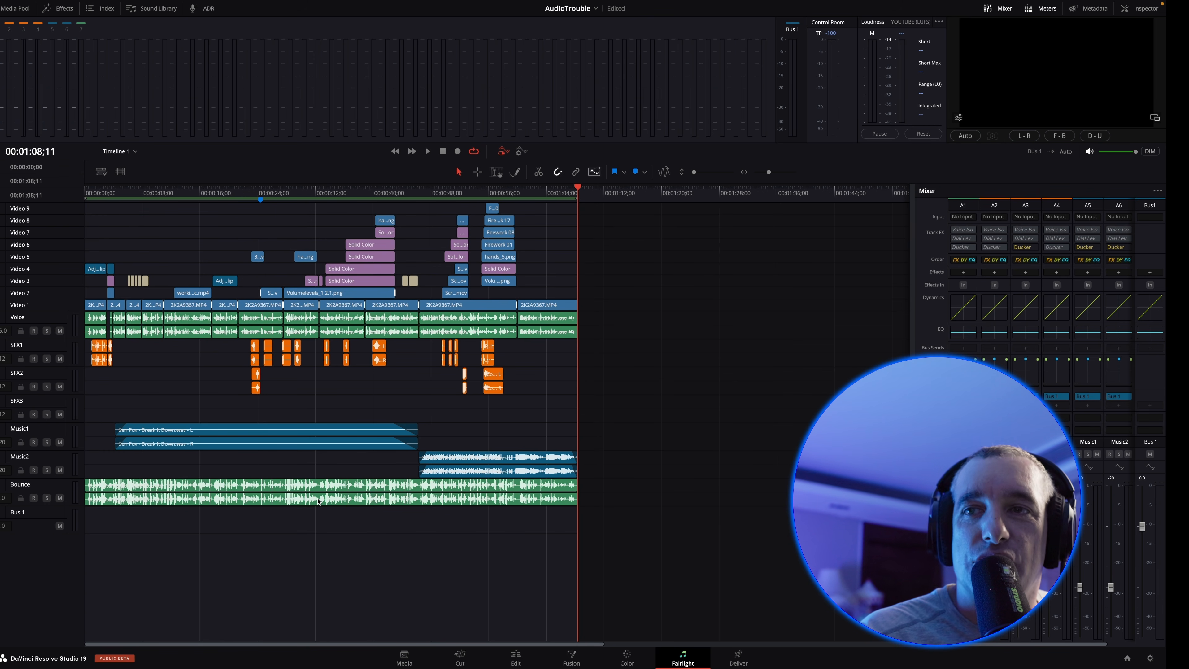
# Analyze the audio levels of the clip on the Bounce track against the YouTube loudness standard
pyautogui.rightClick(319, 501)
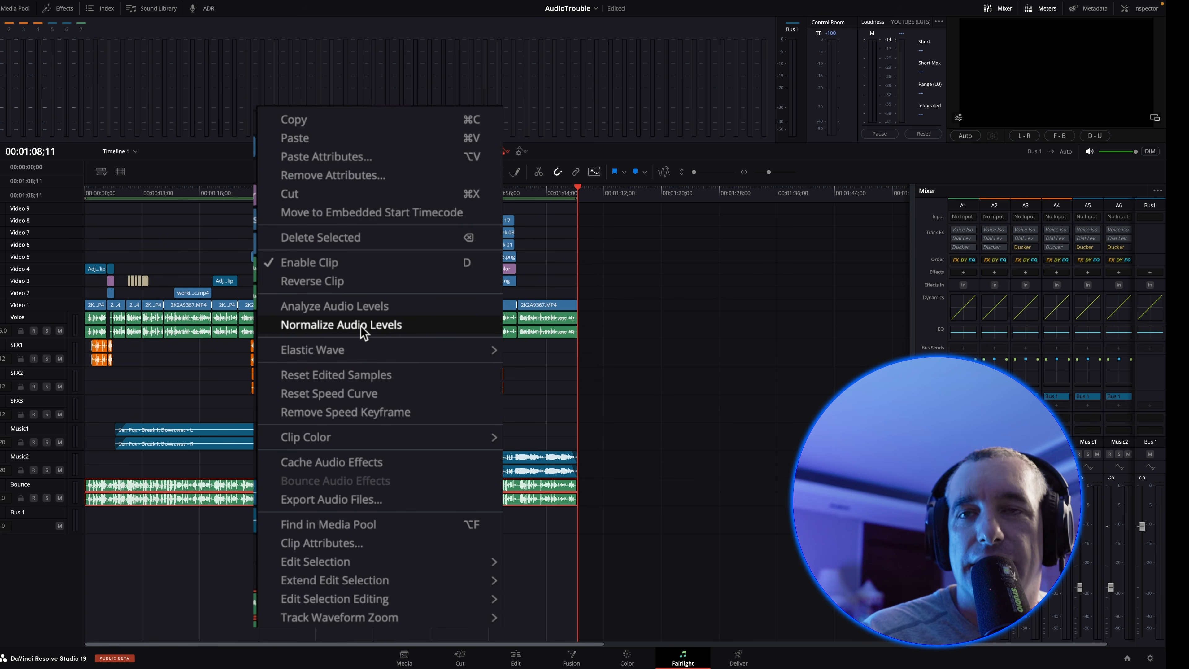
pyautogui.click(357, 312)
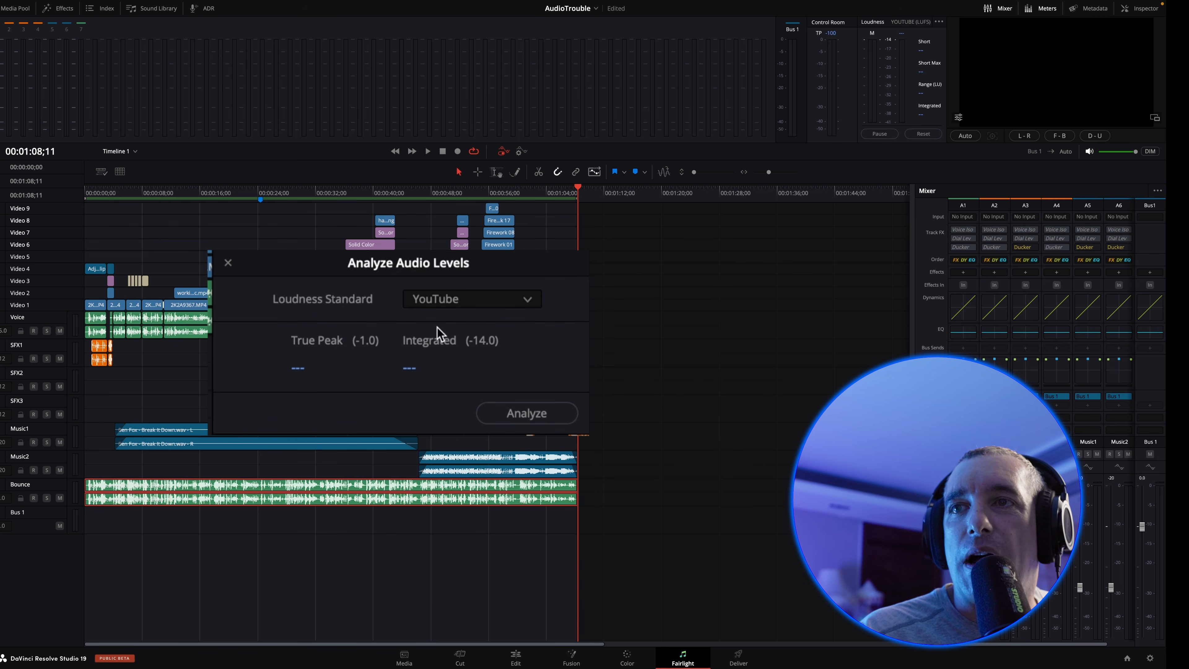
pyautogui.click(467, 306)
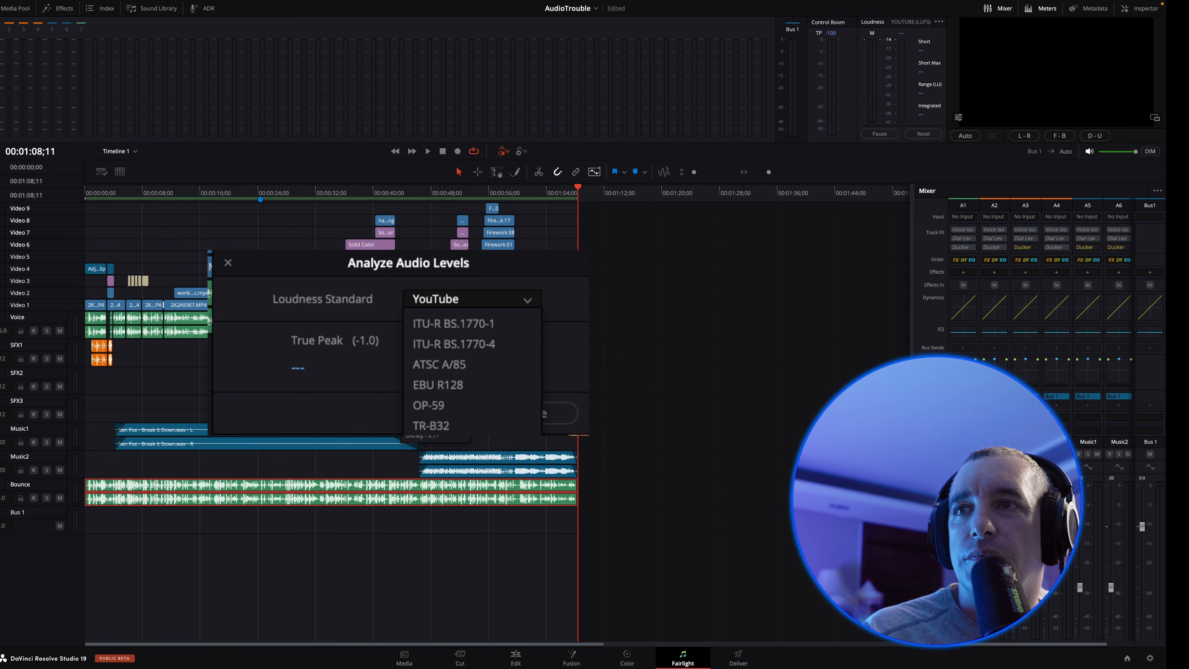
pyautogui.click(436, 438)
pyautogui.click(556, 413)
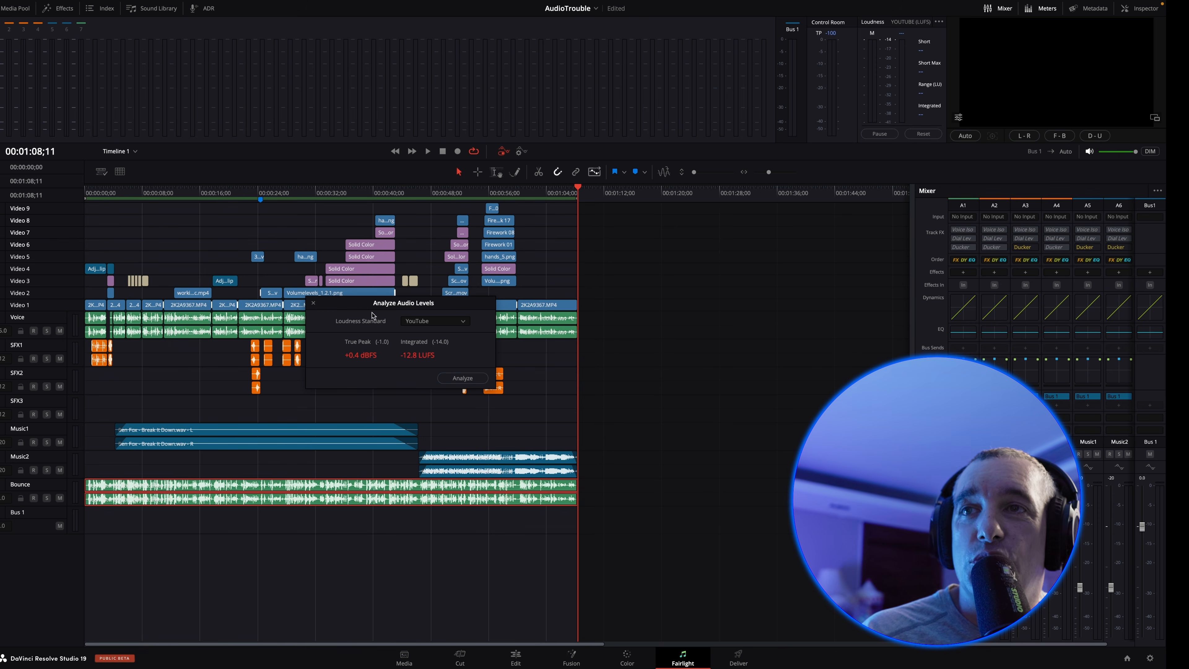
pyautogui.click(313, 303)
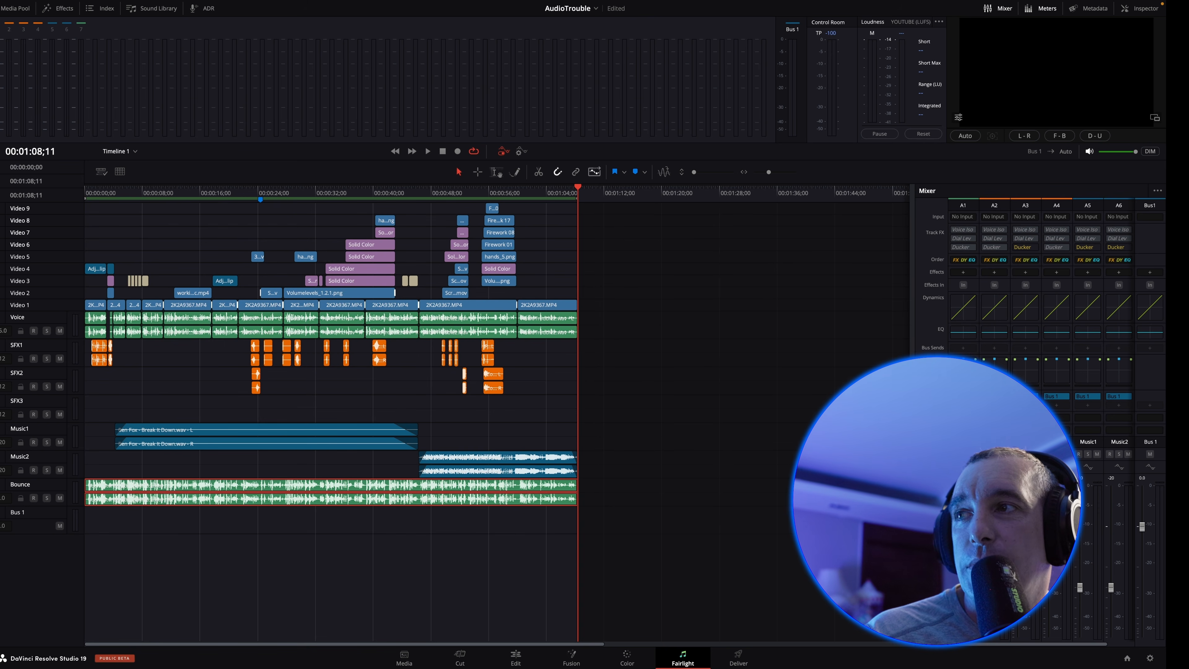
# Widen the mixer to reveal all channels and add the Fairlight FX Limiter from the Dynamics effects to Bus 1
pyautogui.moveTo(911, 323); pyautogui.dragTo(678, 330)
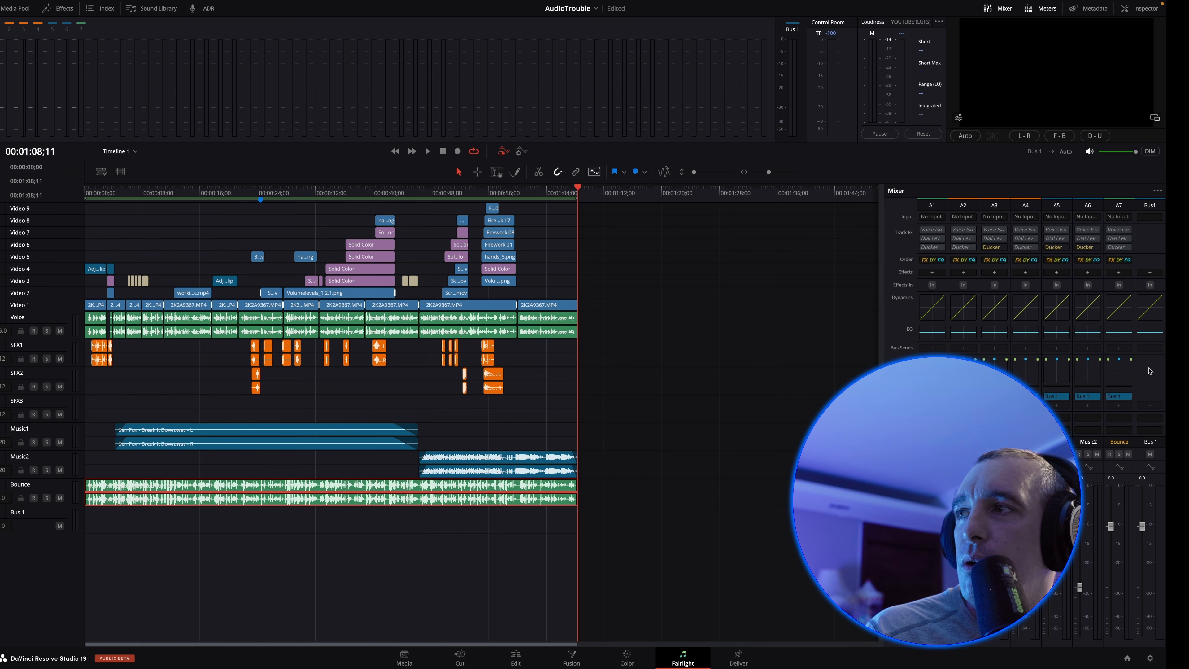
pyautogui.click(1150, 271)
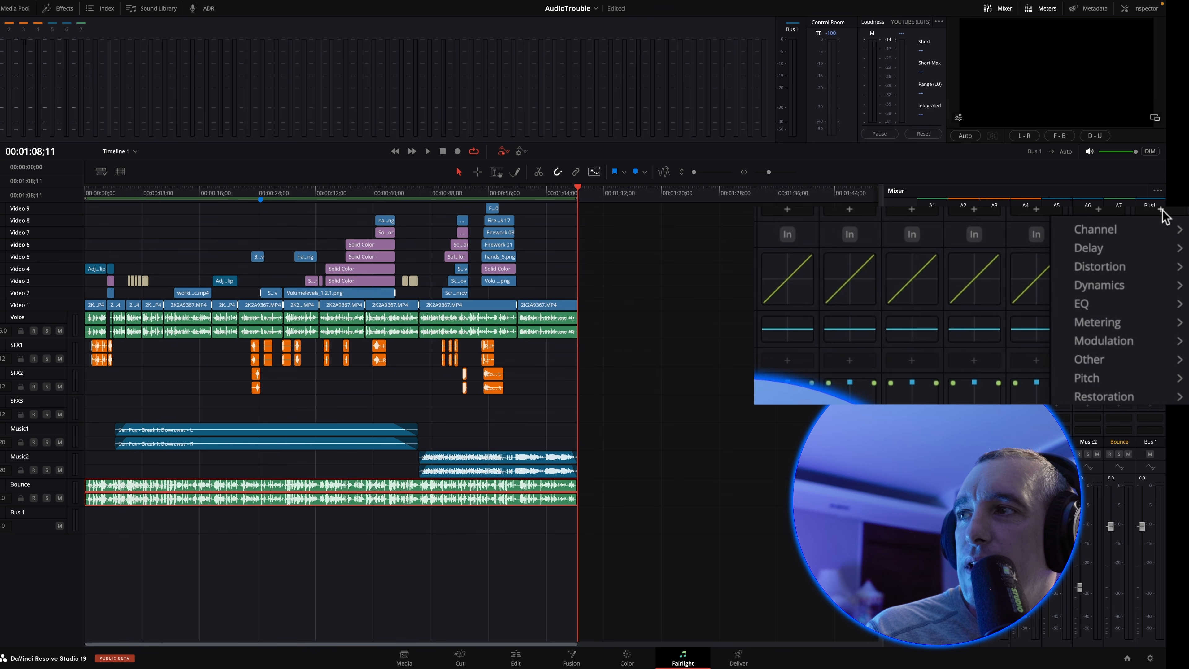
pyautogui.moveTo(1114, 282)
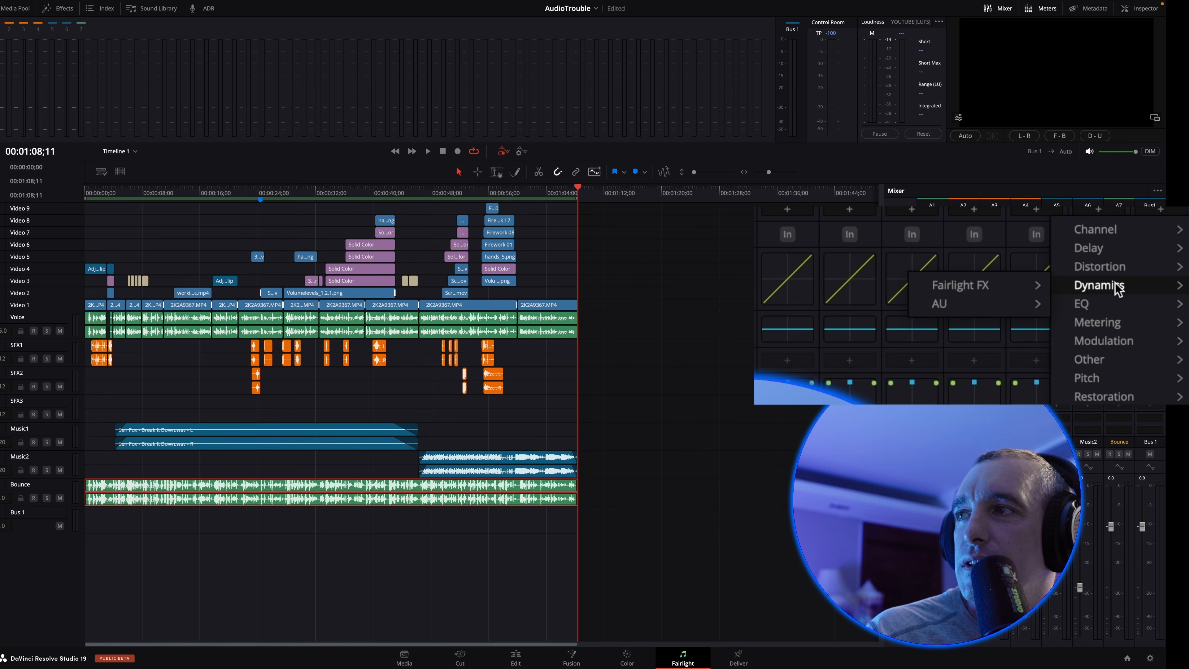
pyautogui.moveTo(981, 290)
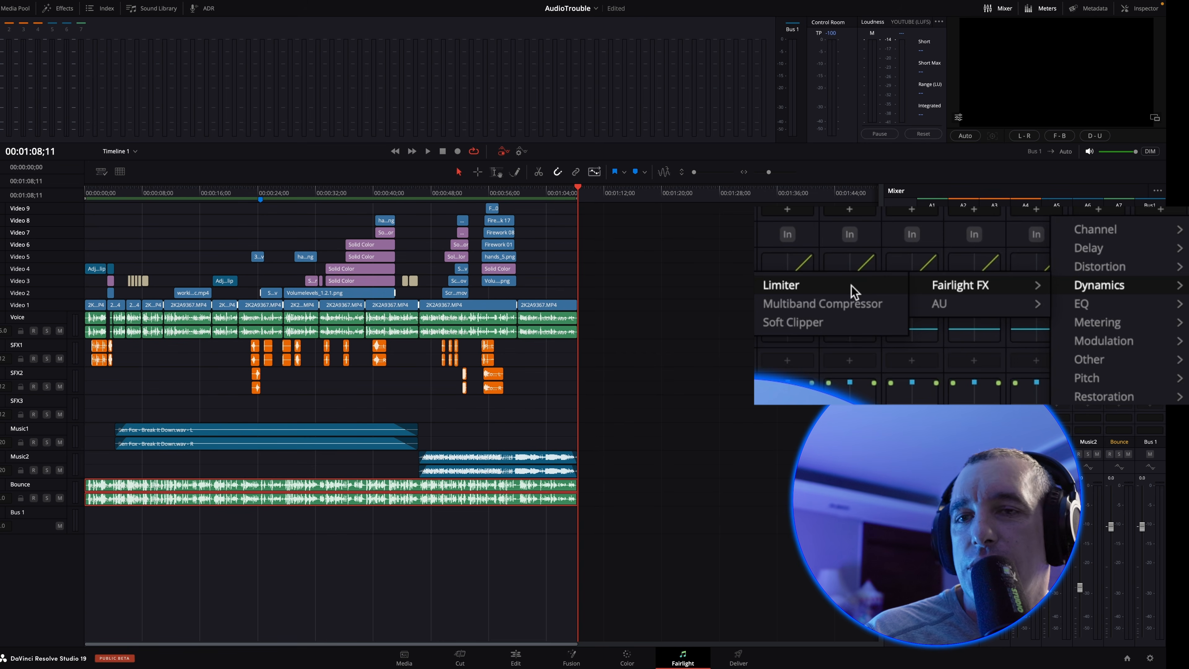
pyautogui.click(785, 285)
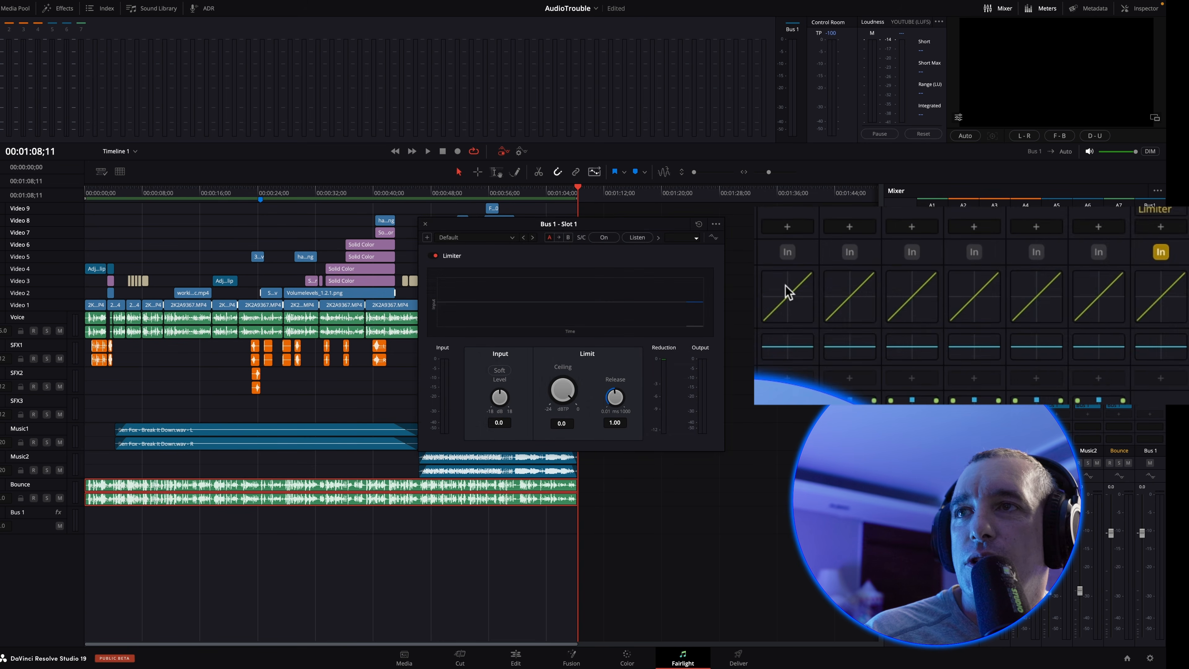
# Delete the existing clip on the Bounce track and set the Bus 1 limiter's ceiling to -1.0 dBTP
pyautogui.moveTo(493, 232); pyautogui.dragTo(582, 223)
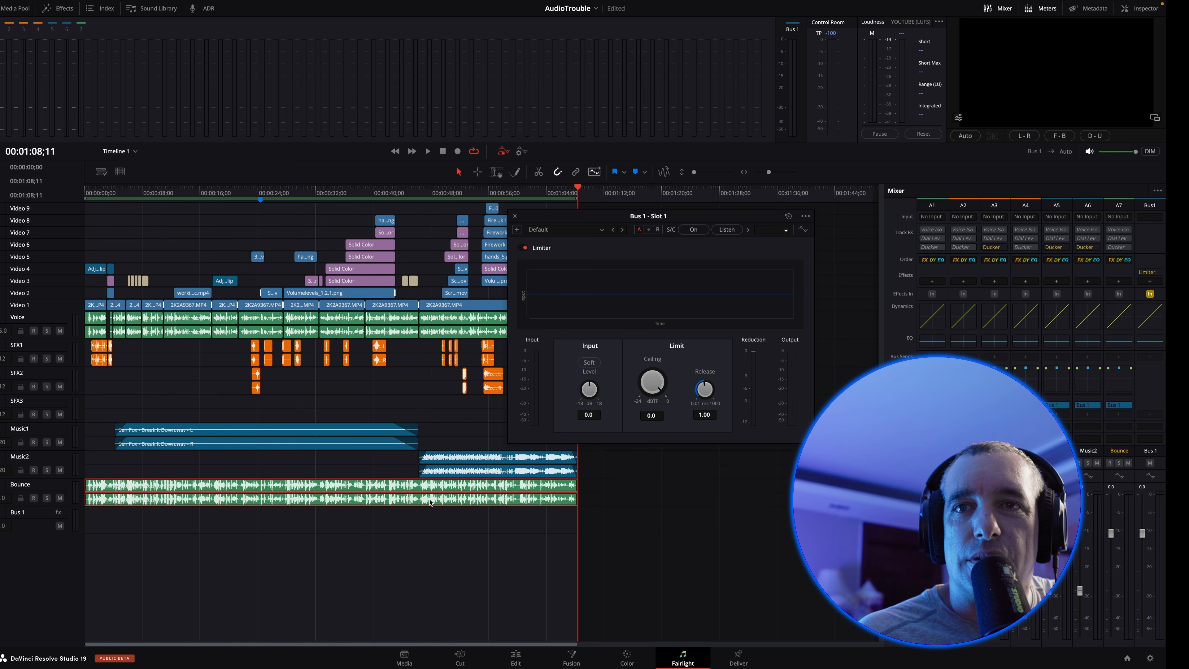
pyautogui.press('Delete')
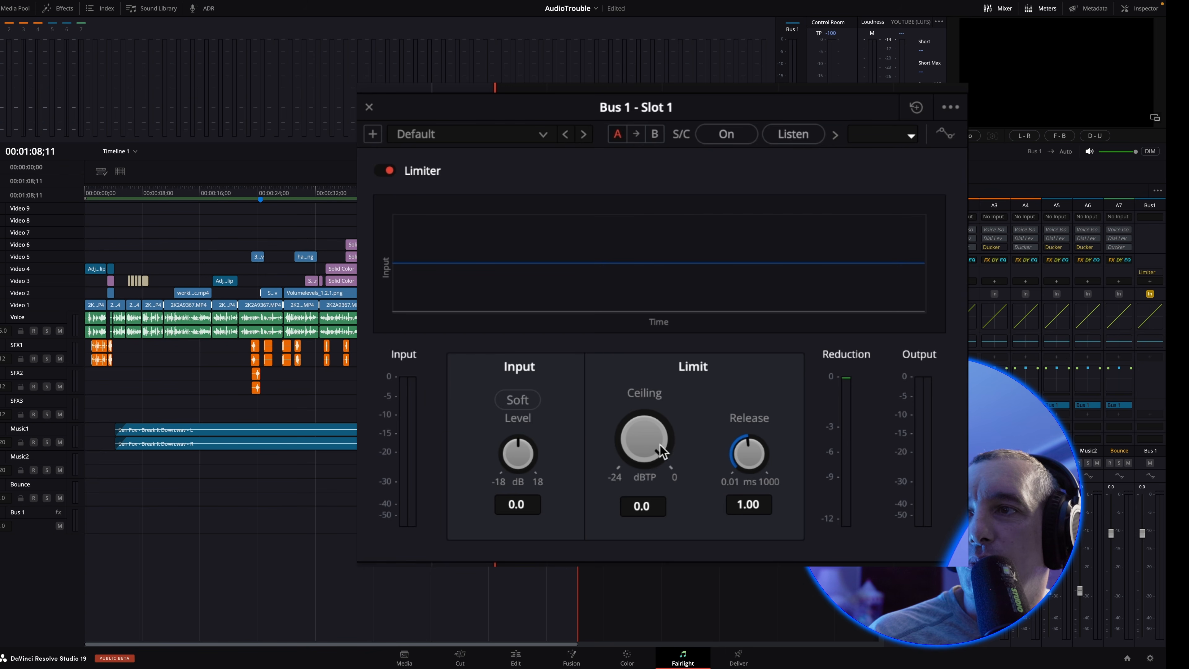
pyautogui.moveTo(672, 440); pyautogui.dragTo(638, 439)
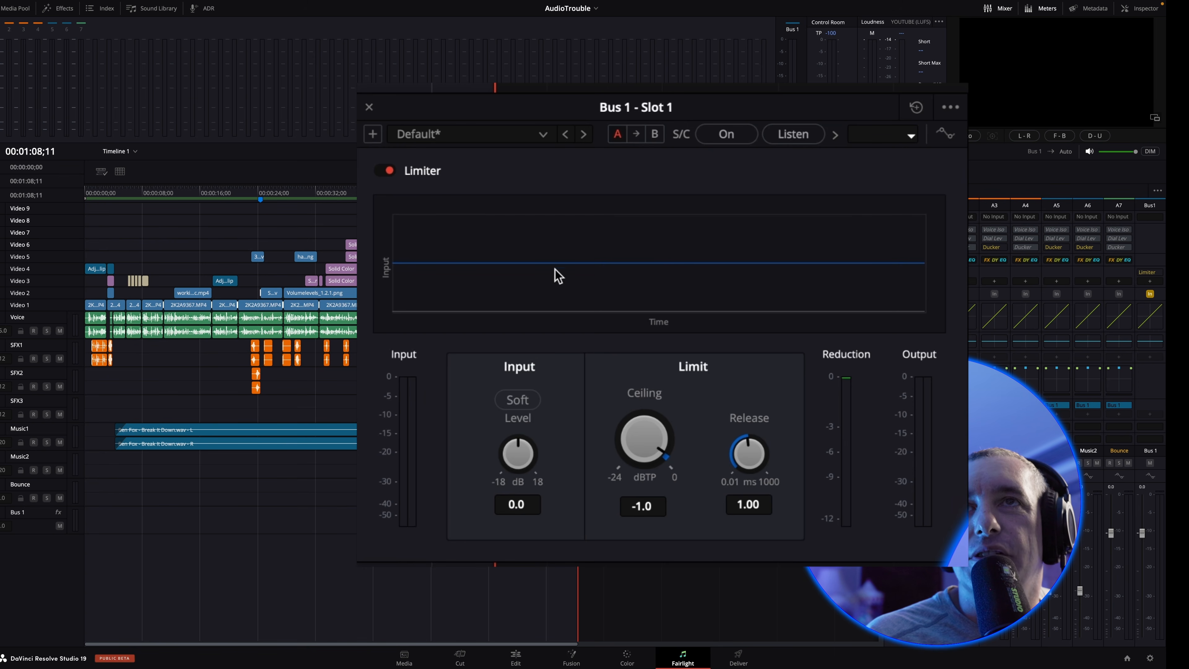
# Bounce the limited Bus 1 mix to the existing Bounce track
pyautogui.moveTo(48, 2)
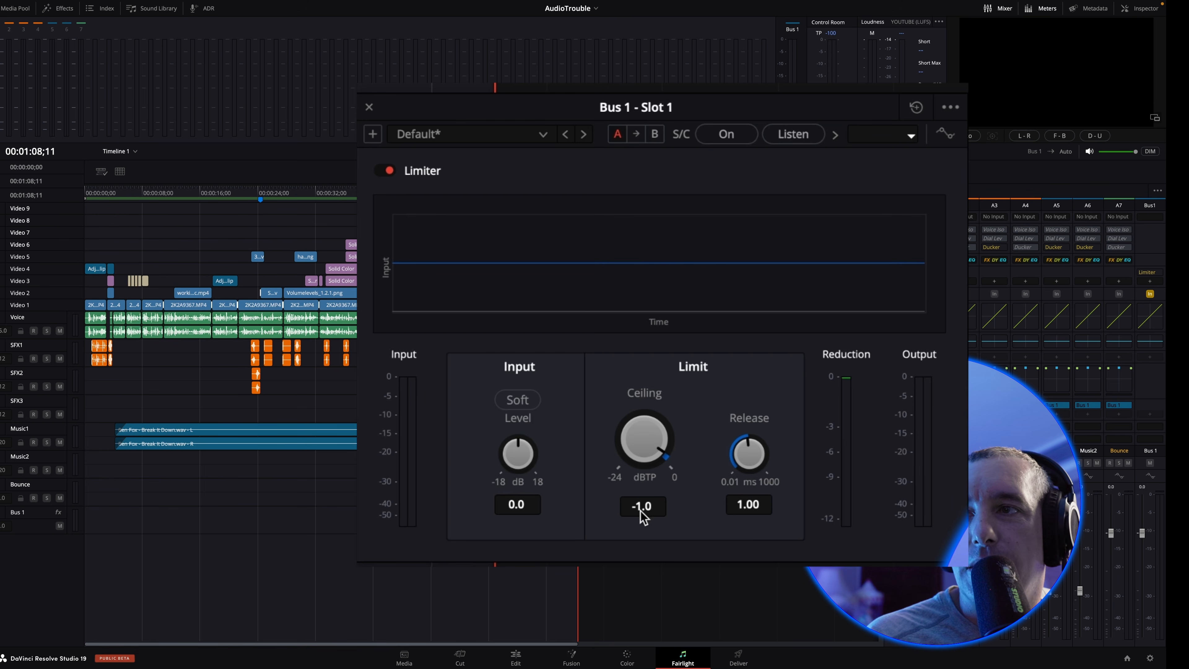
pyautogui.moveTo(150, 2)
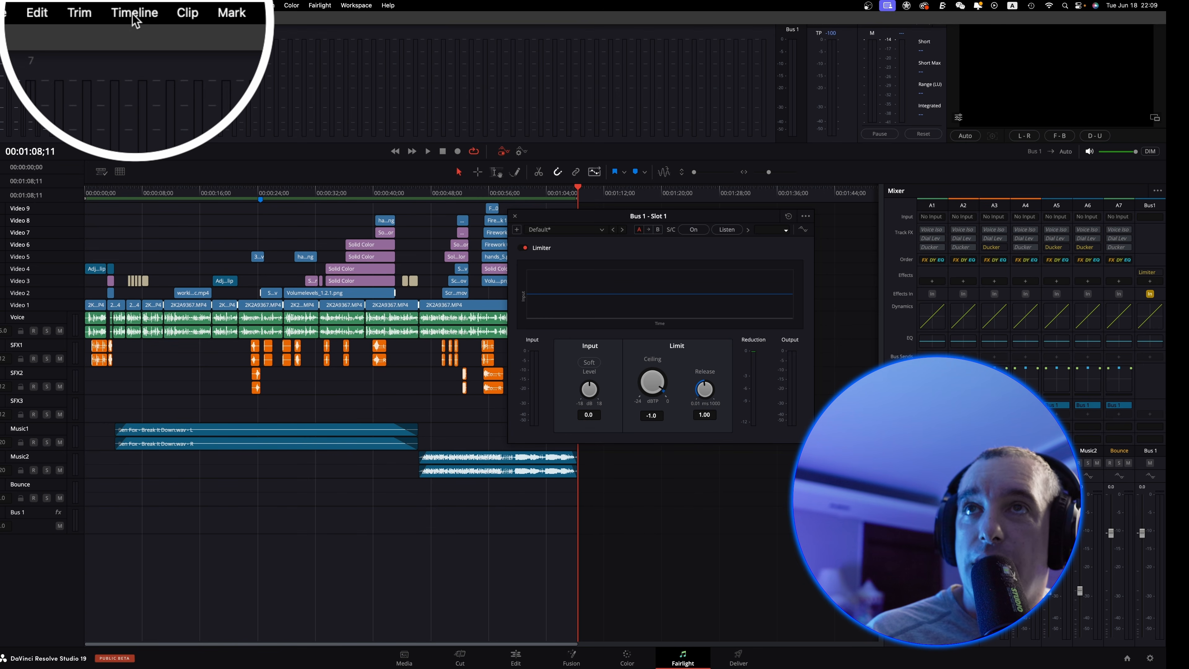
pyautogui.click(131, 6)
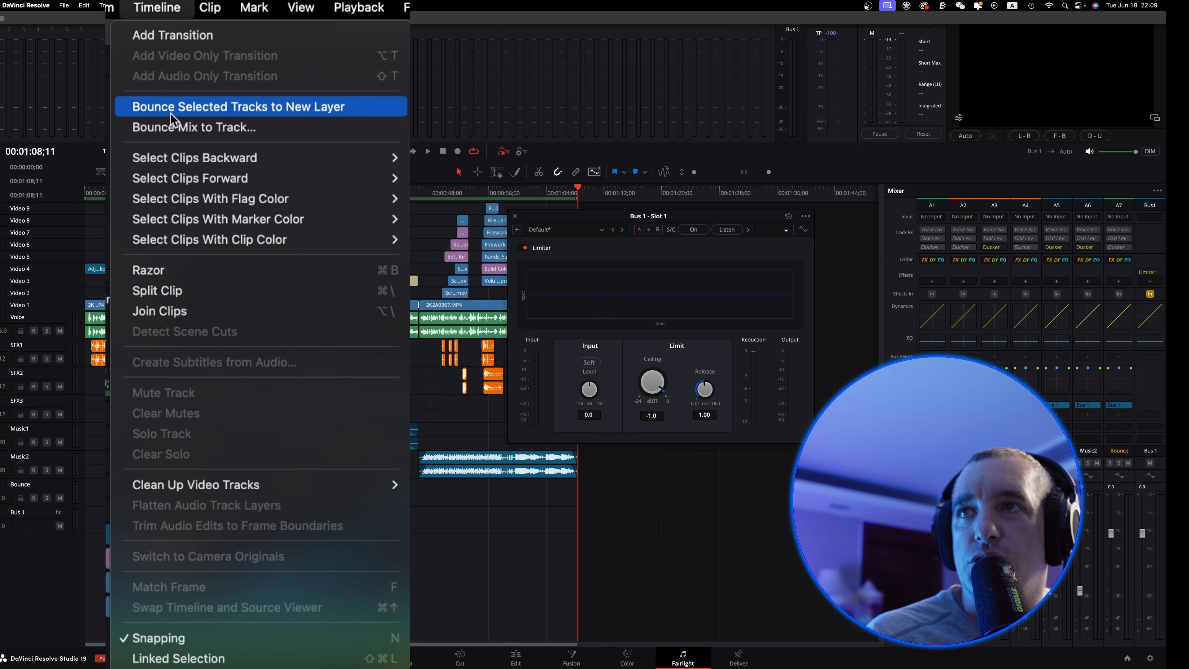
pyautogui.click(173, 132)
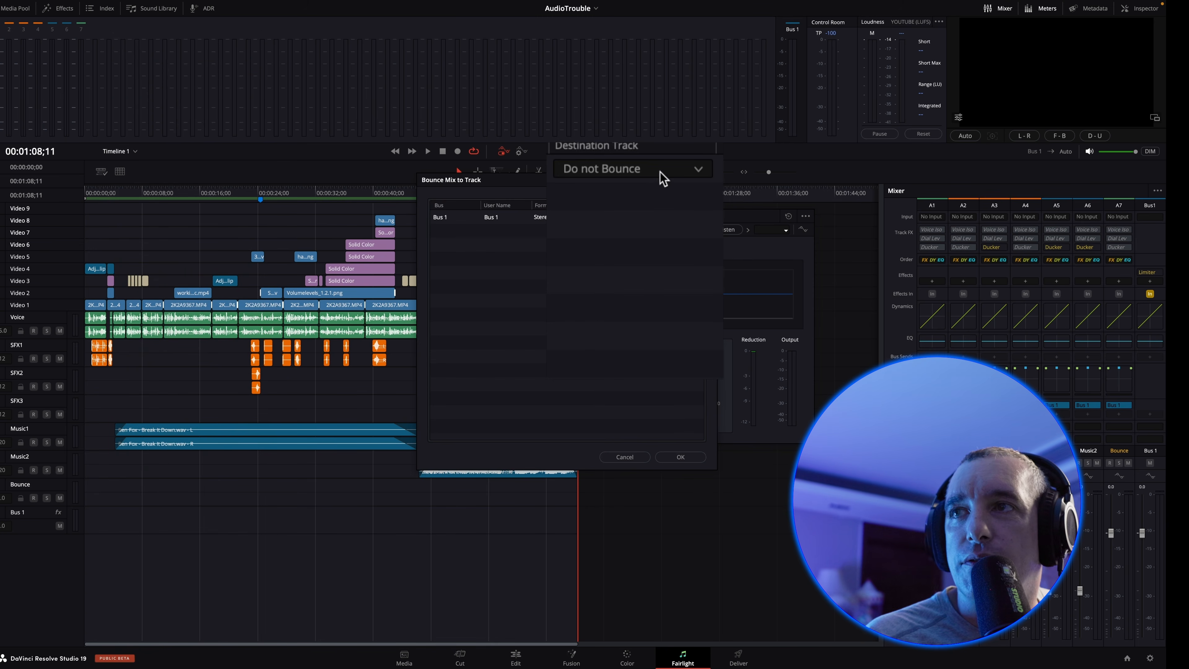
pyautogui.click(658, 170)
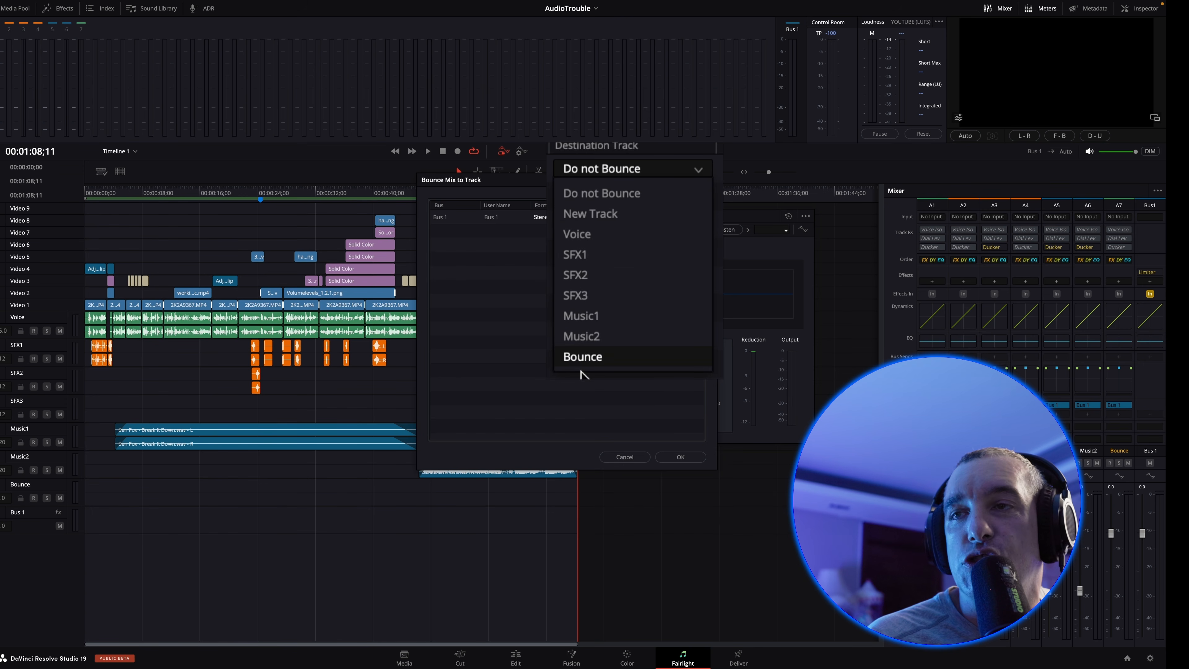
pyautogui.click(583, 356)
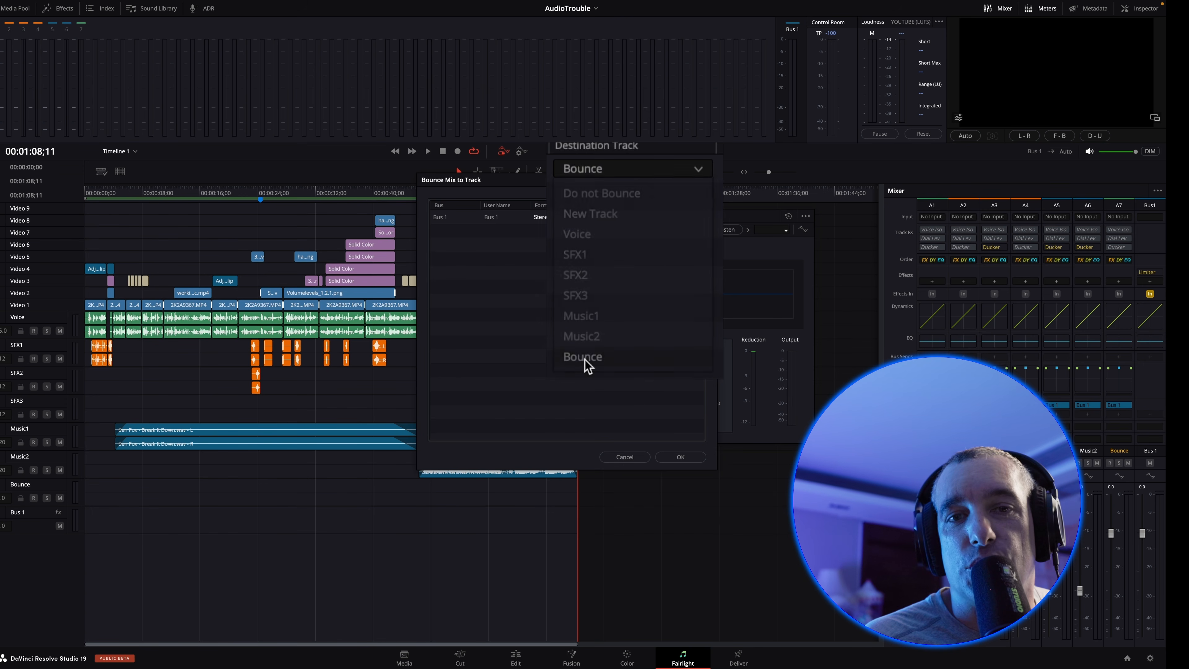
pyautogui.click(681, 457)
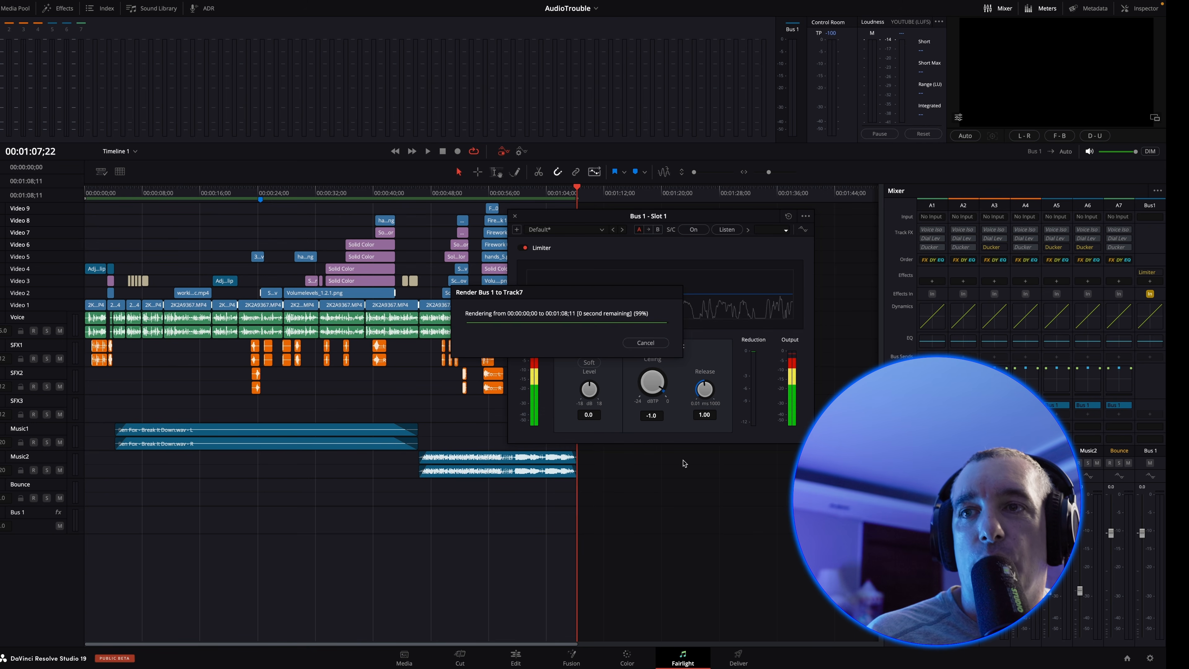
# Analyze the new Bounce clip's audio levels using the YouTube loudness standard
pyautogui.rightClick(327, 489)
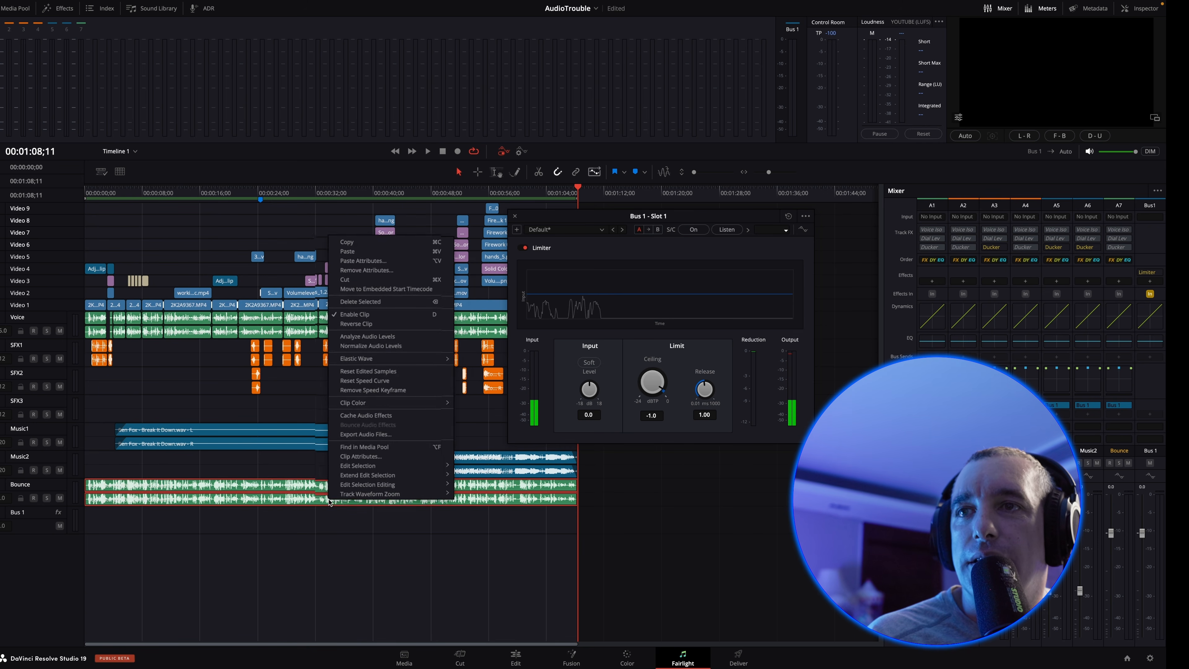
pyautogui.click(359, 314)
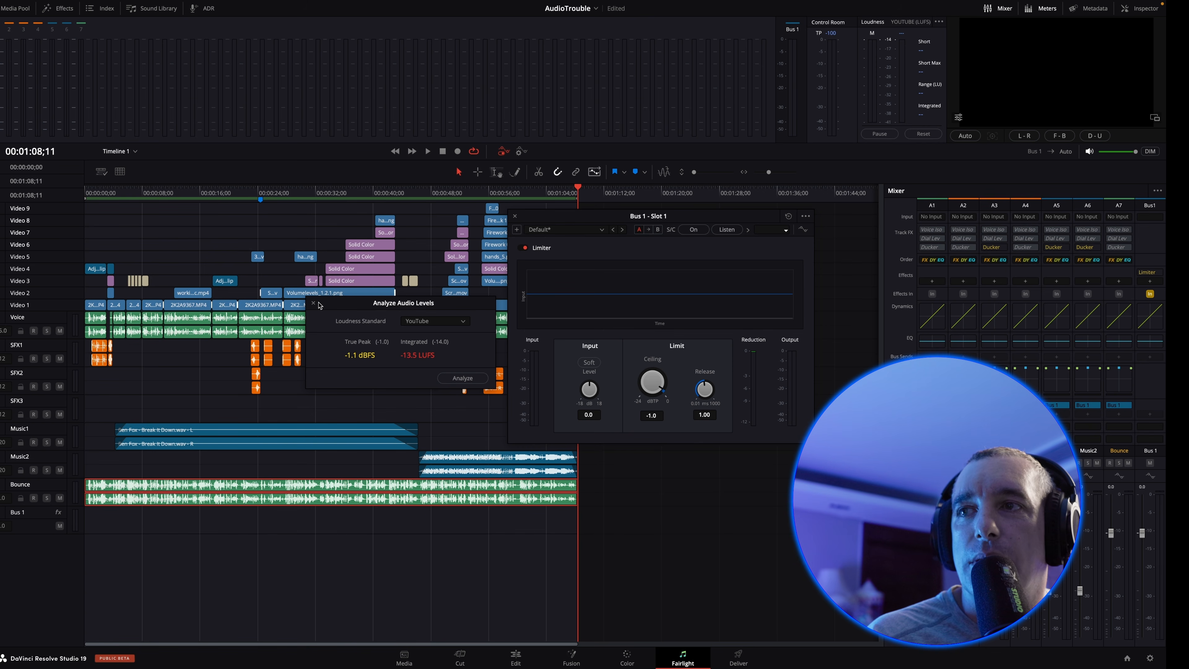
pyautogui.click(314, 304)
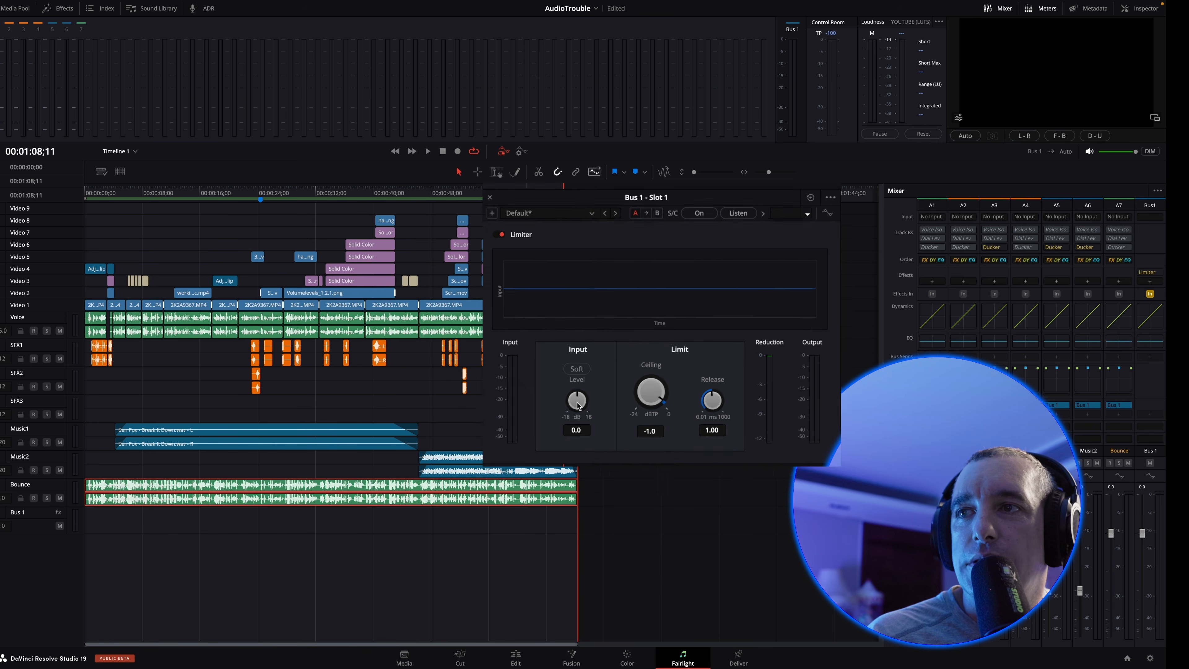
# Set the Bus 1 limiter's input level to -1.0 dB and delete the clip on the Bounce track
pyautogui.moveTo(589, 389); pyautogui.dragTo(588, 392)
pyautogui.moveTo(516, 455); pyautogui.dragTo(513, 453)
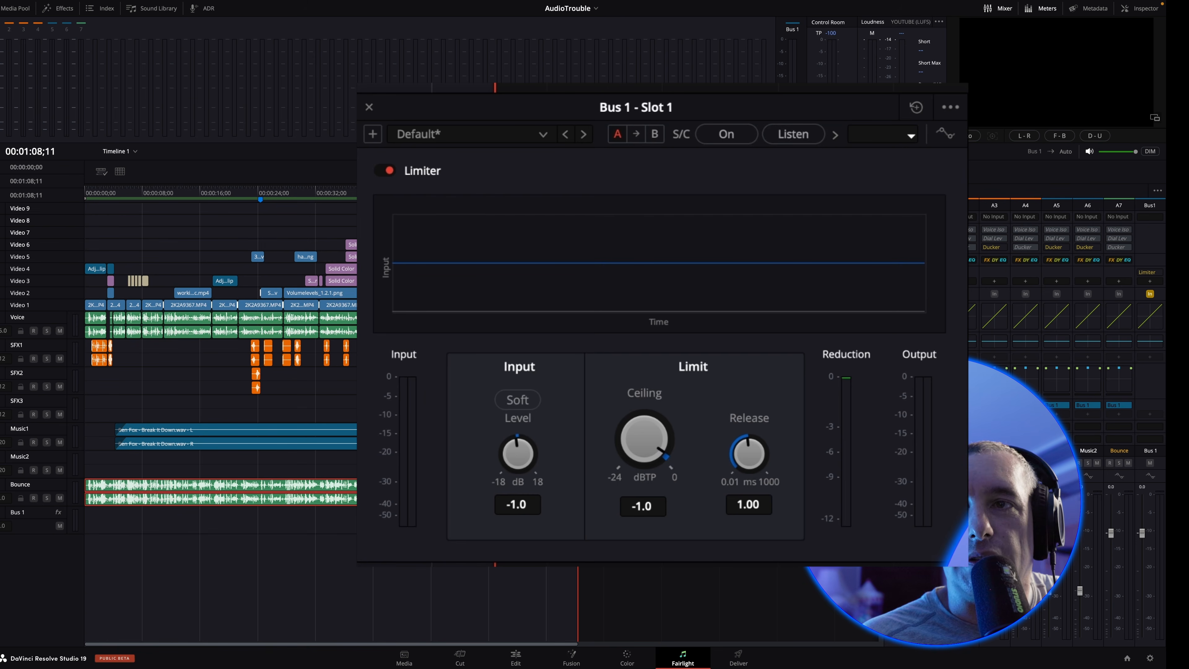
pyautogui.press('BackSpace')
# Bounce the Bus 1 mix to the Bounce track again with the lowered limiter input
pyautogui.click(133, 6)
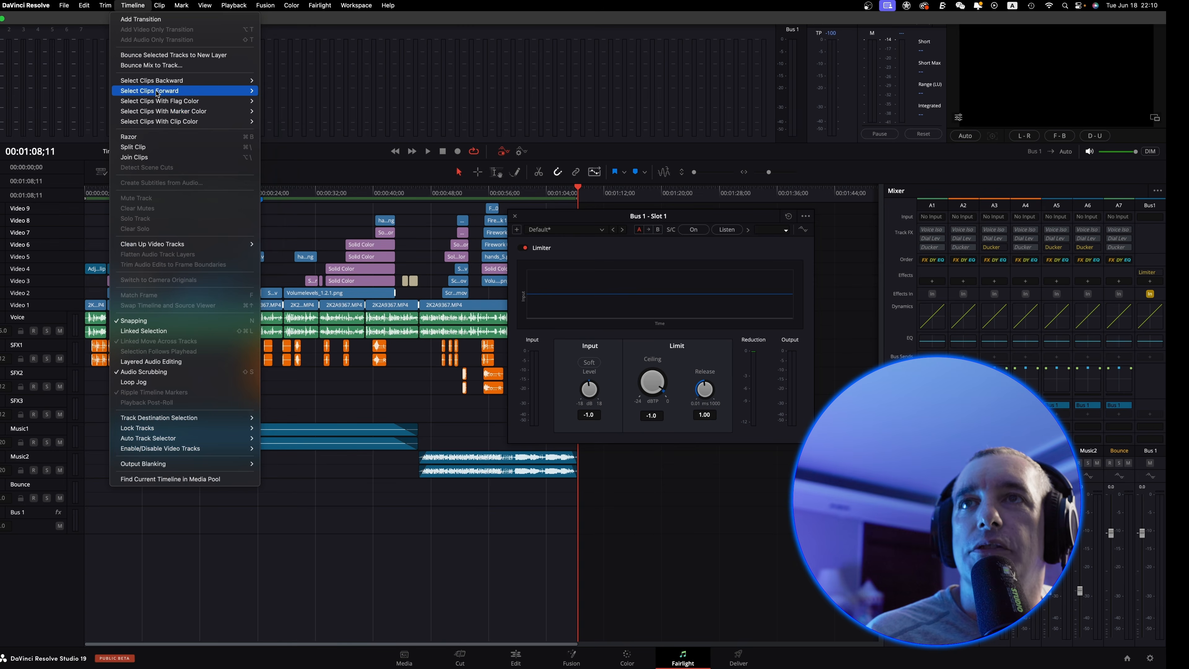
pyautogui.click(157, 68)
pyautogui.click(631, 217)
pyautogui.click(610, 316)
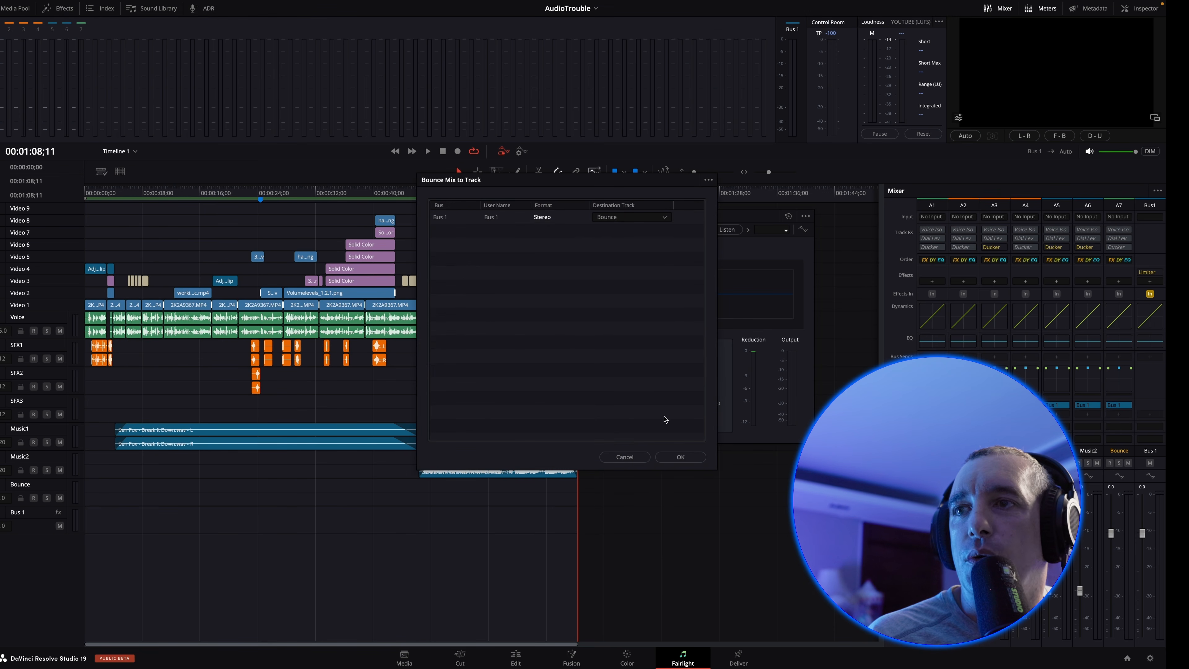
pyautogui.click(689, 459)
# Analyze the re-bounced clip's audio levels against the YouTube standard
pyautogui.rightClick(473, 499)
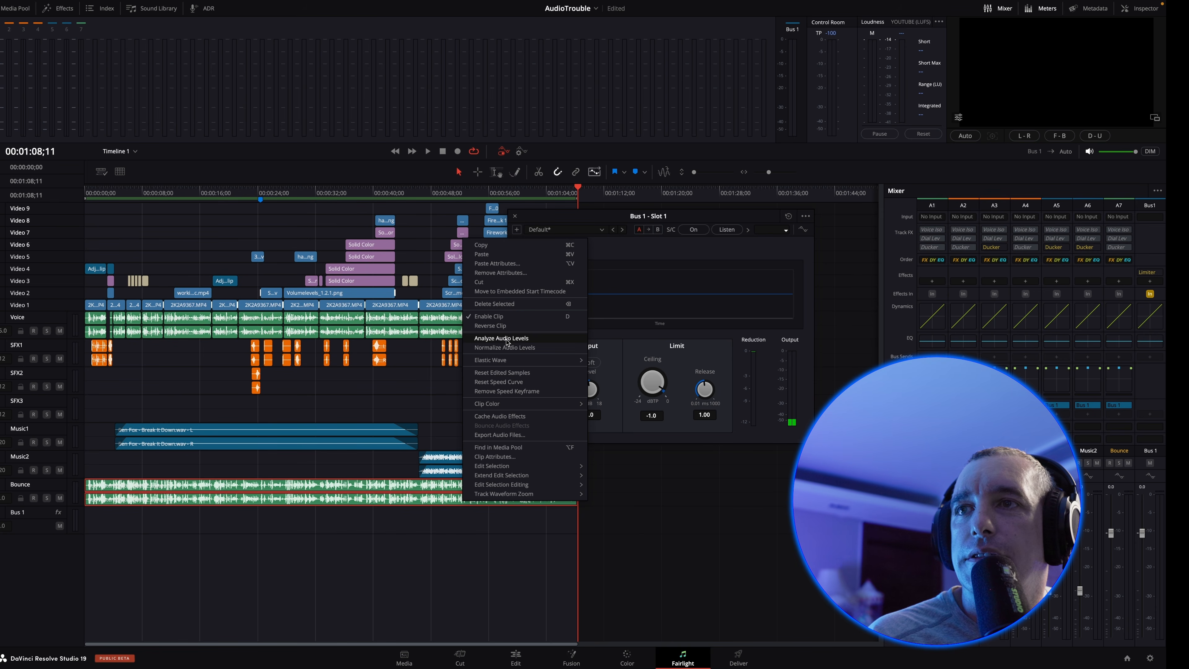
pyautogui.click(505, 339)
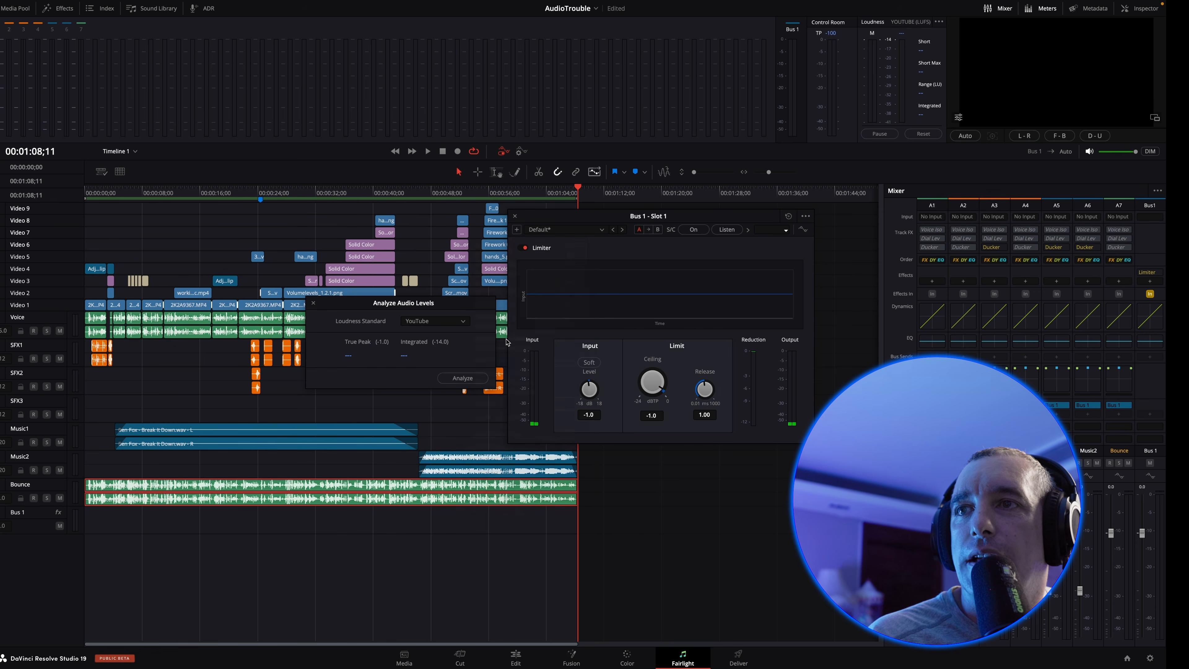
pyautogui.click(462, 378)
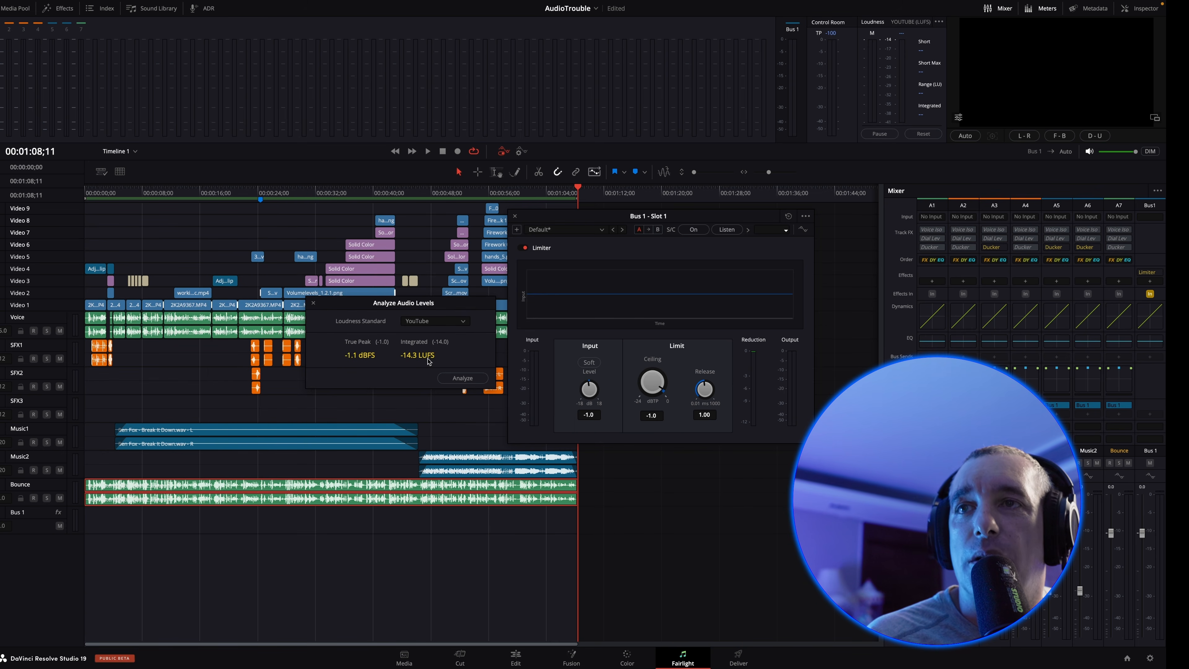
pyautogui.click(313, 303)
# Fine-tune the Bus 1 limiter to an input level of -0.7 dB and a ceiling of -0.9 dBTP
pyautogui.scroll(2, 592, 387)
pyautogui.scroll(1, 525, 450)
pyautogui.scroll(-1, 644, 448)
pyautogui.scroll(1, 645, 448)
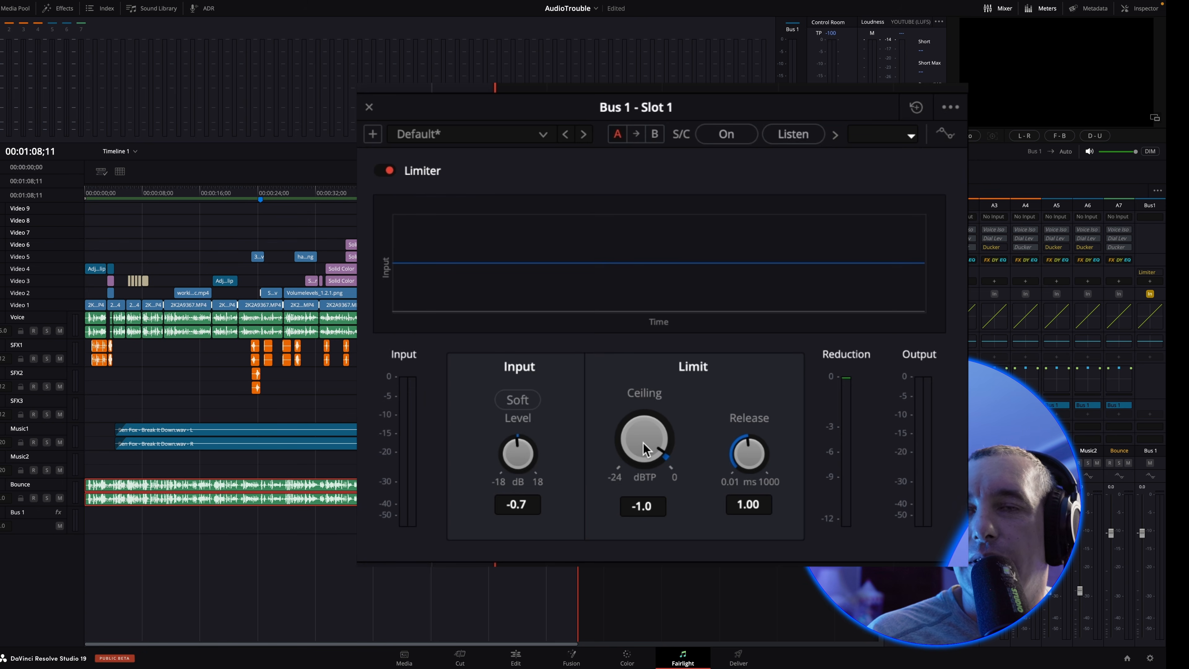
pyautogui.scroll(1, 644, 444)
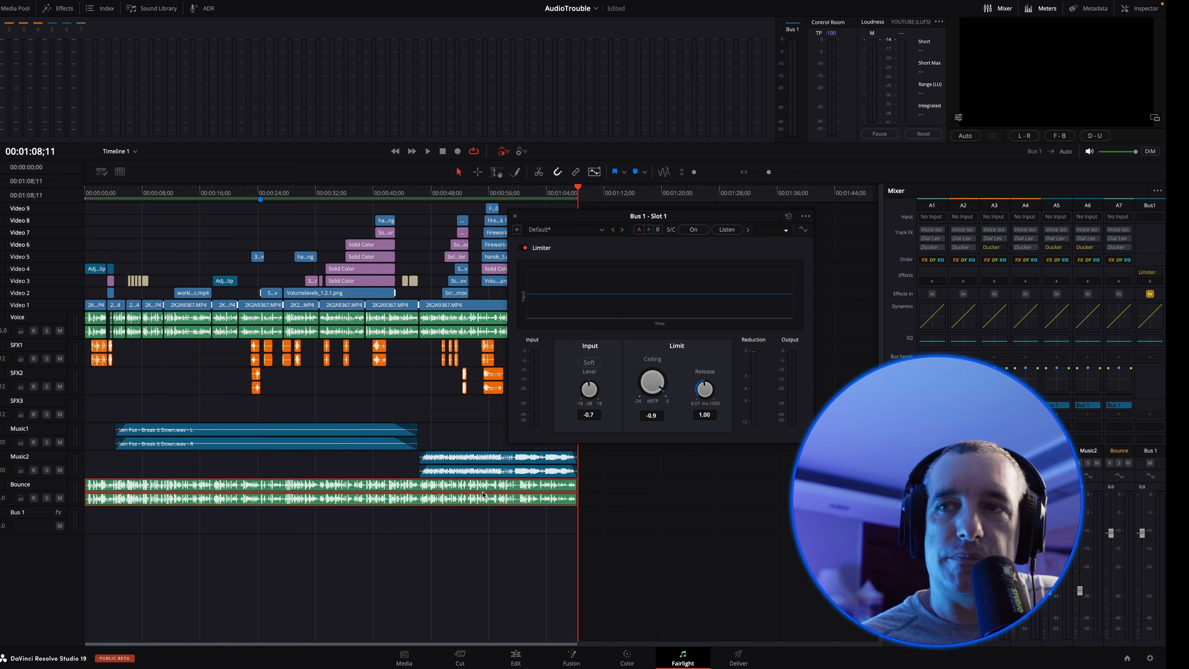
# Replace the clip on the Bounce track by deleting it and bouncing the Bus 1 mix to that track again
pyautogui.press('Delete')
pyautogui.click(155, 6)
pyautogui.click(243, 134)
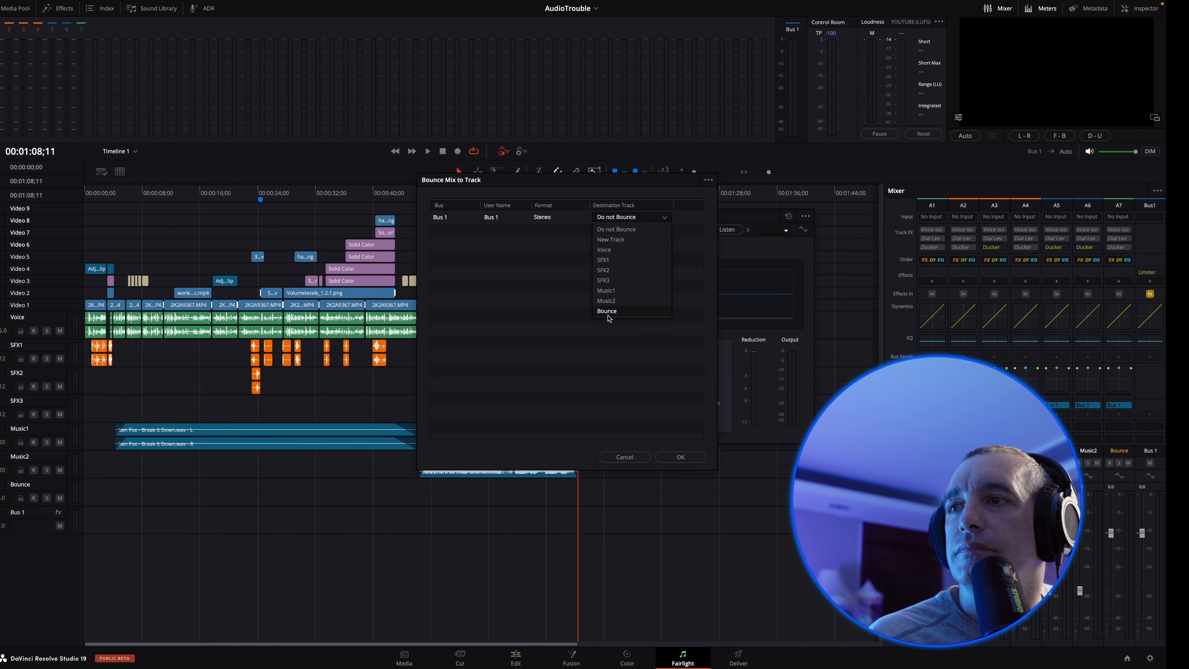
pyautogui.click(691, 459)
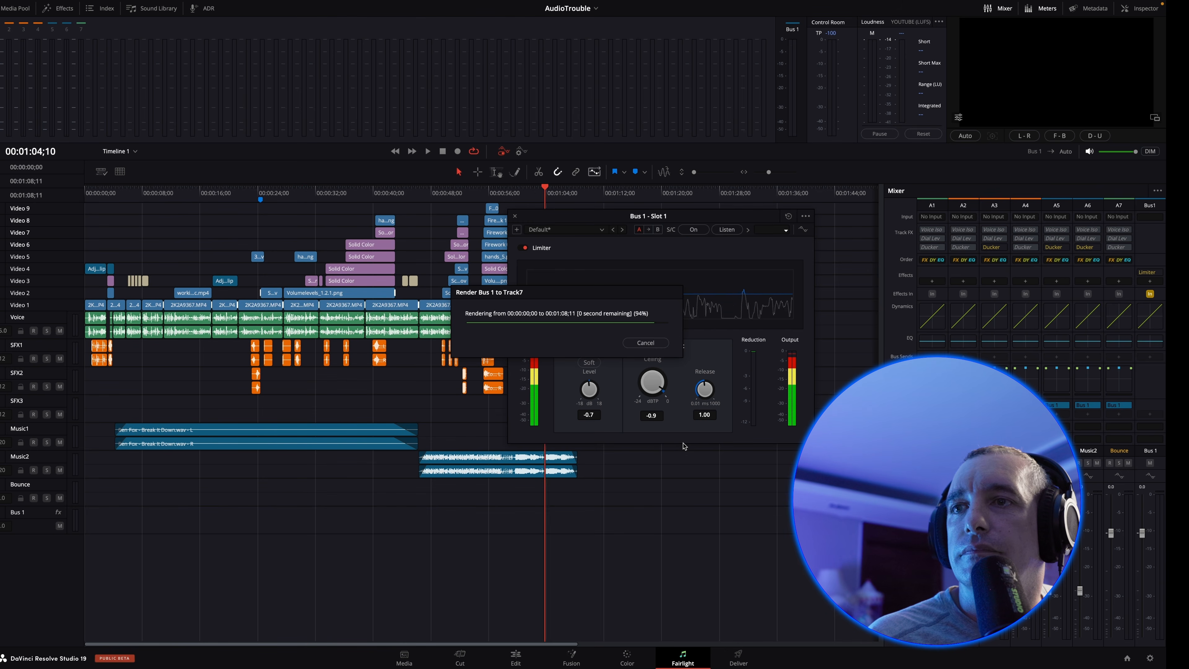
# Analyze the audio levels of the latest Bounce clip with the YouTube loudness standard
pyautogui.rightClick(440, 491)
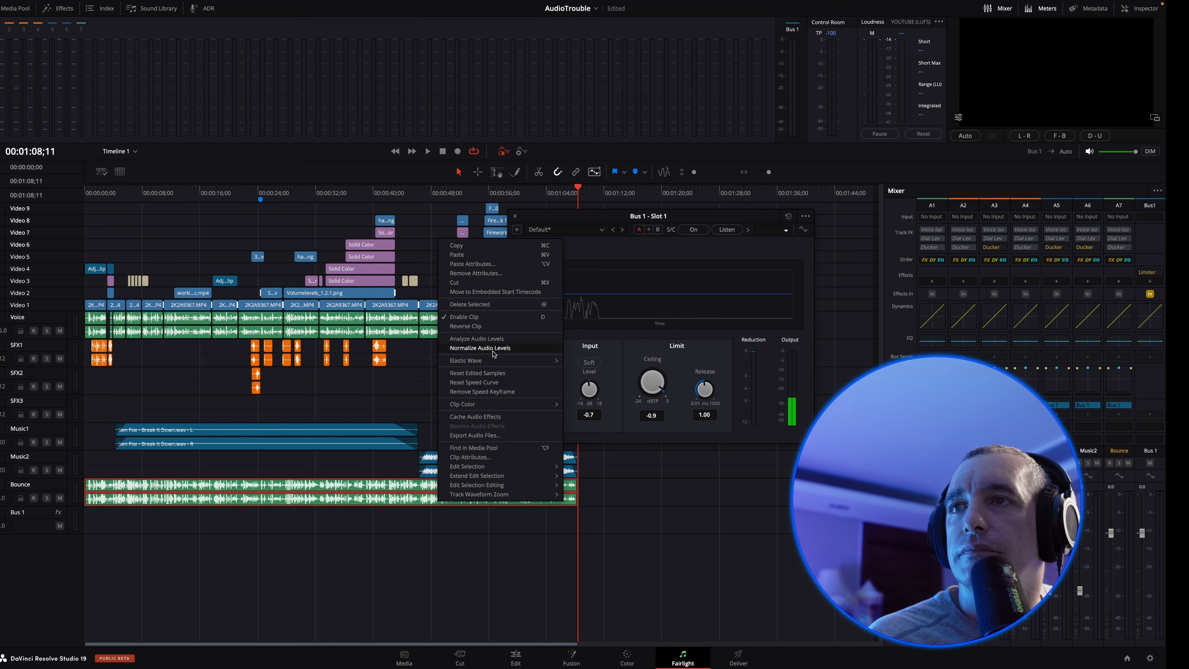
pyautogui.click(486, 339)
pyautogui.click(468, 378)
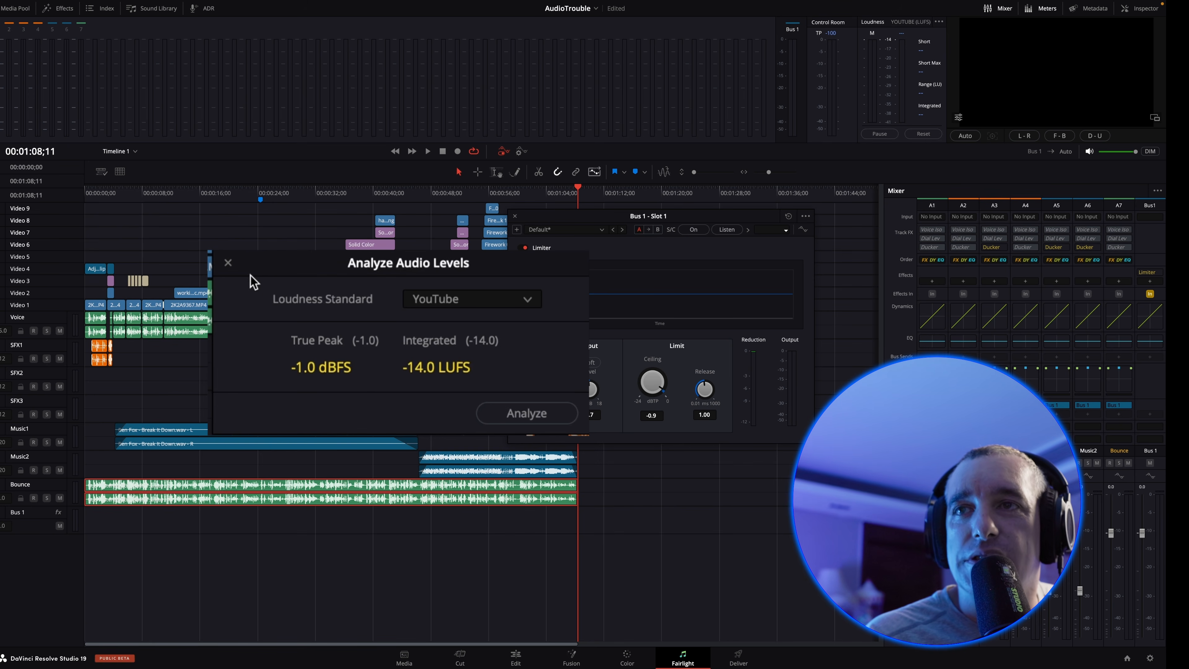
pyautogui.click(228, 262)
# Delete the clip on the Bounce track and adjust the Bus 1 limiter's input level to 6.3 dB
pyautogui.press('Delete')
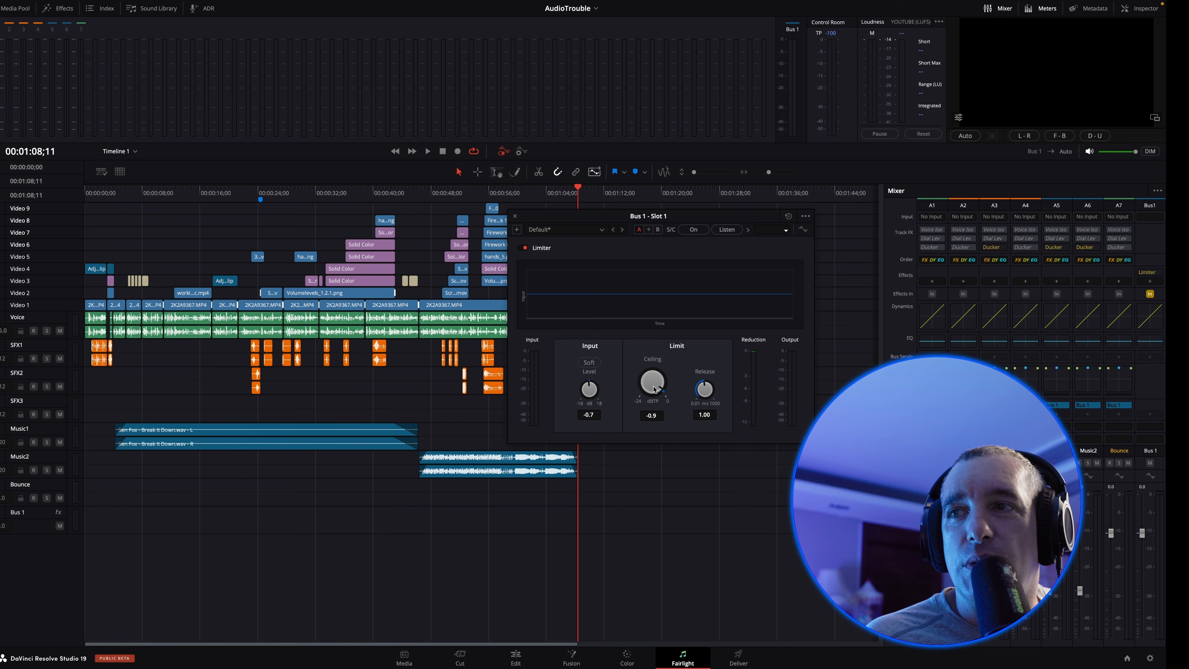
pyautogui.moveTo(590, 388); pyautogui.dragTo(673, 429)
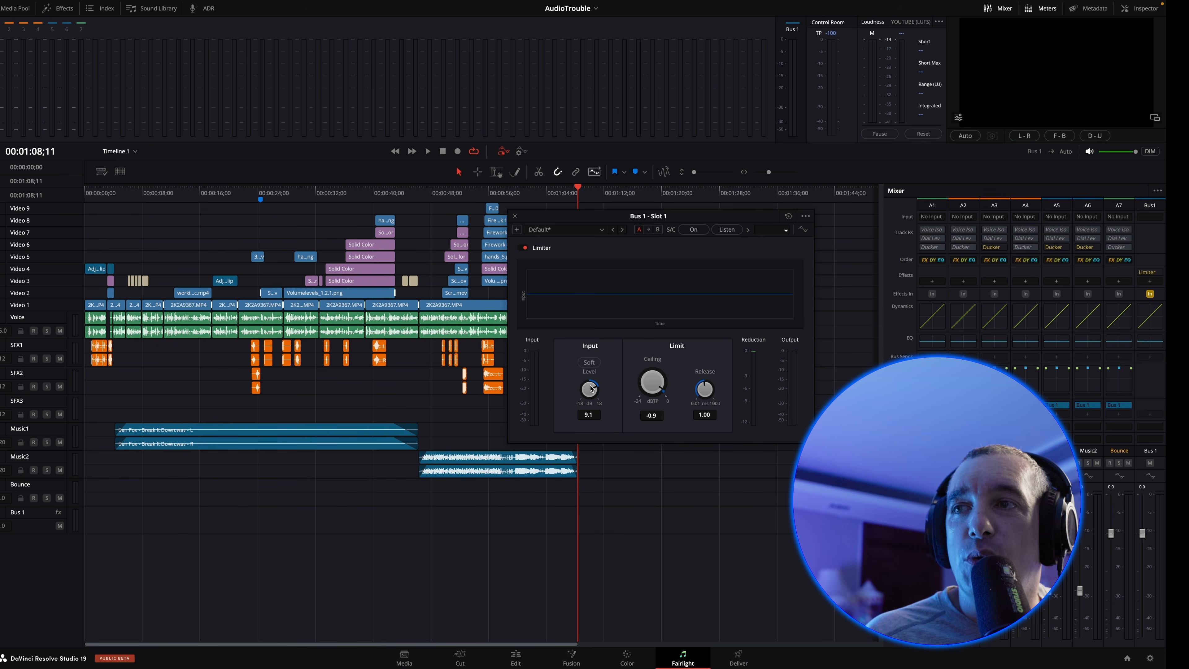
pyautogui.moveTo(583, 387); pyautogui.dragTo(579, 390)
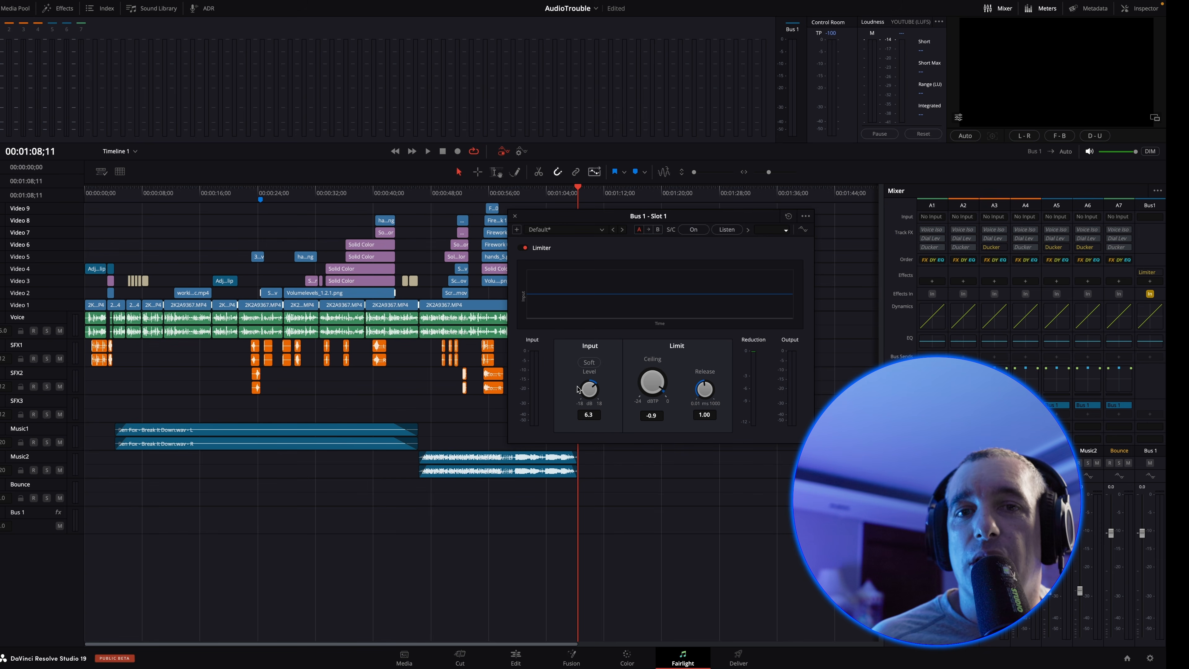